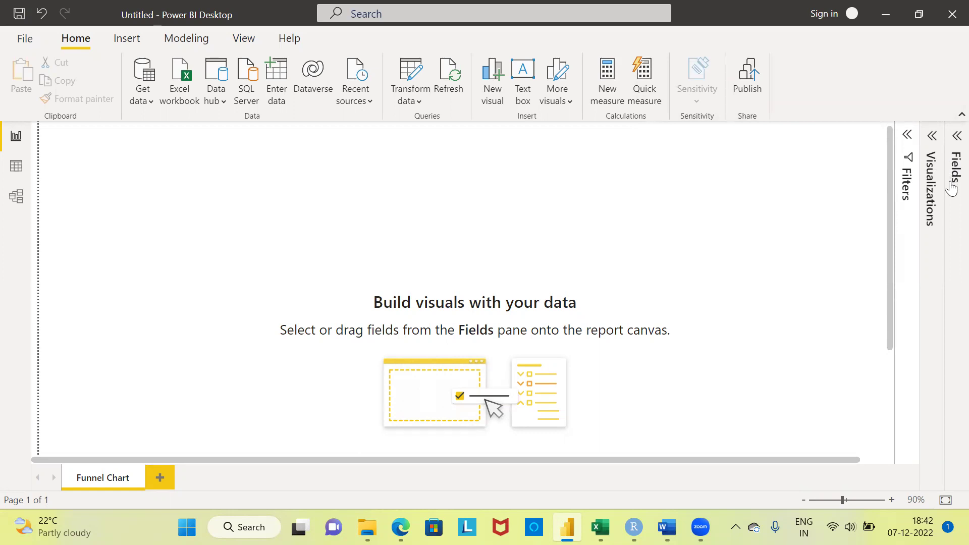
# Step: Insert a funnel chart on the report page and enlarge it, with the superstore table's fields and the visualization options shown
pyautogui.click(951, 141)
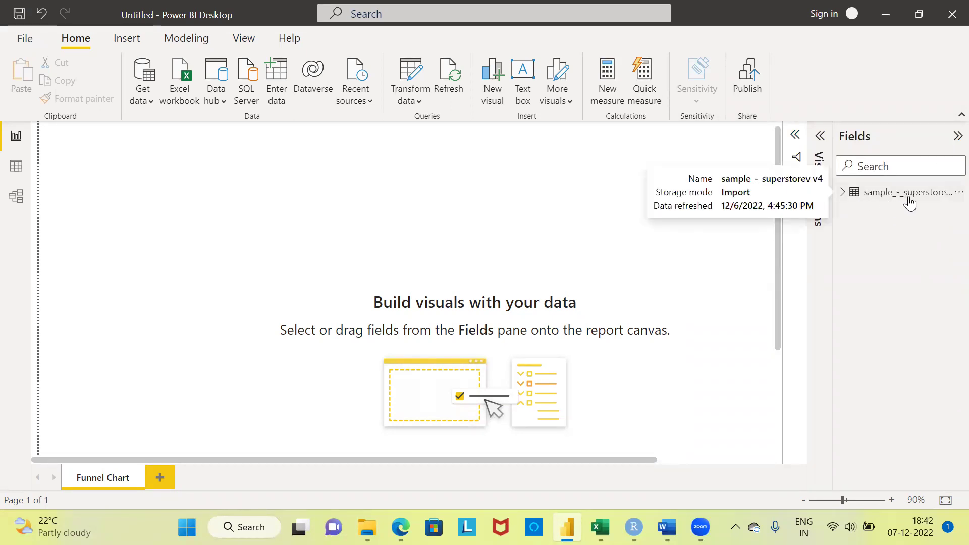
pyautogui.click(842, 194)
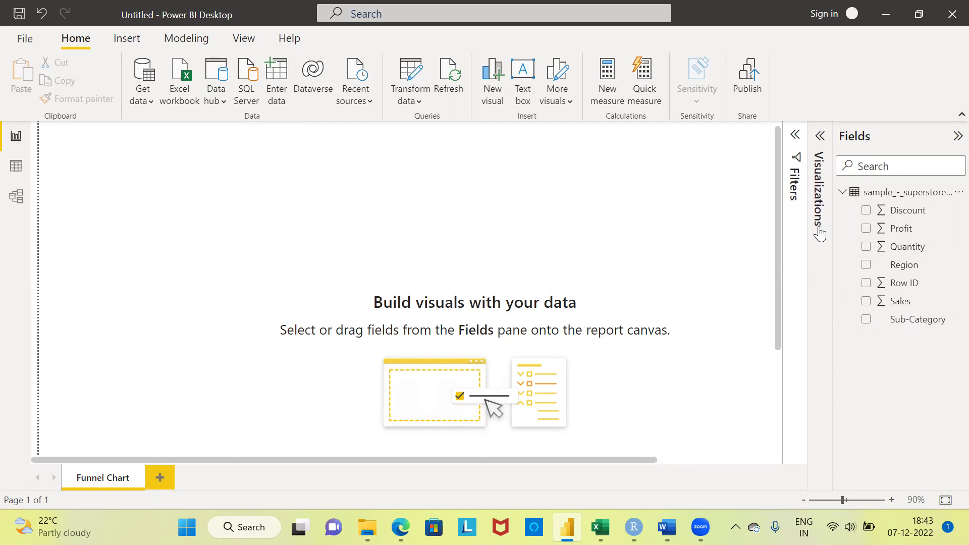
pyautogui.click(820, 137)
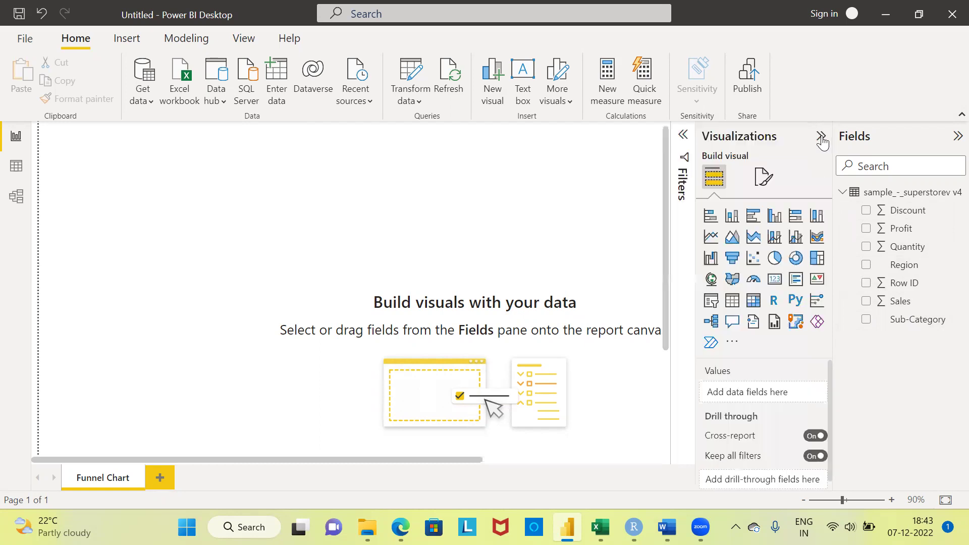
pyautogui.click(732, 261)
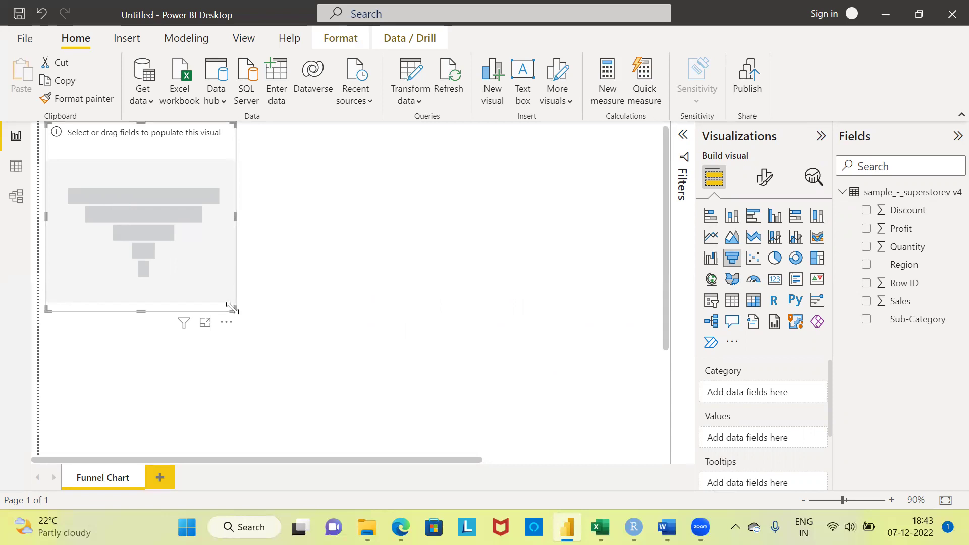
pyautogui.moveTo(233, 308); pyautogui.dragTo(414, 365)
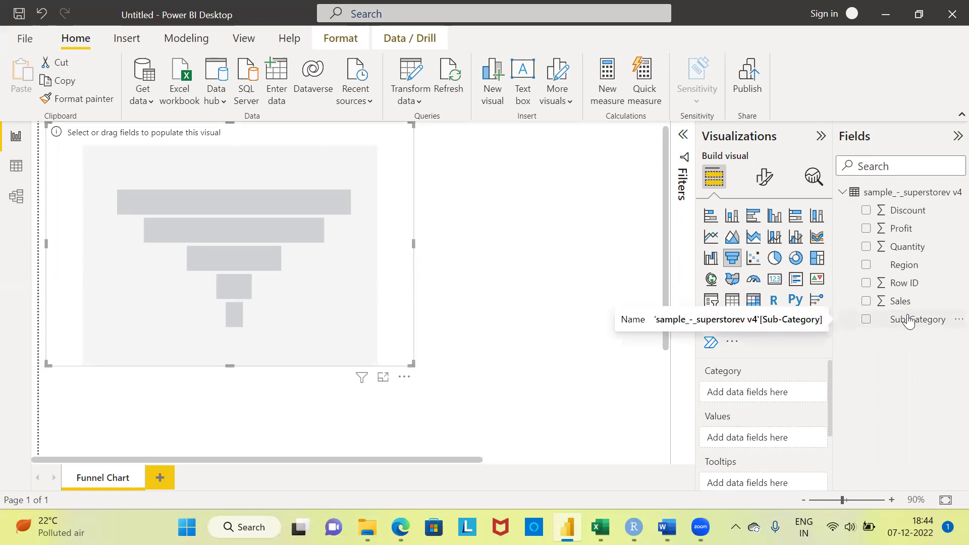
# Step: Assign Sub-Category as the funnel chart's category and Sales as its values, and enlarge the chart further
pyautogui.moveTo(908, 320); pyautogui.dragTo(130, 318)
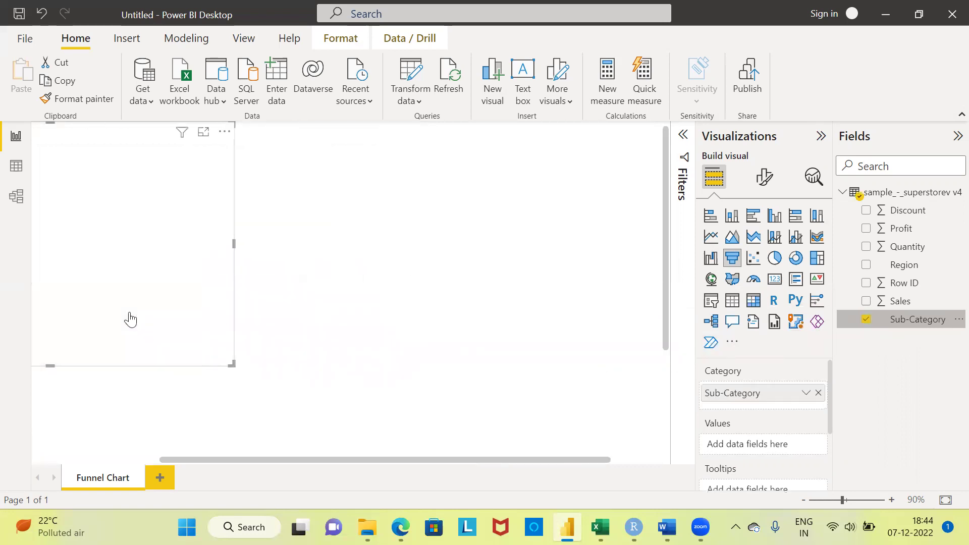
pyautogui.moveTo(229, 457); pyautogui.dragTo(61, 457)
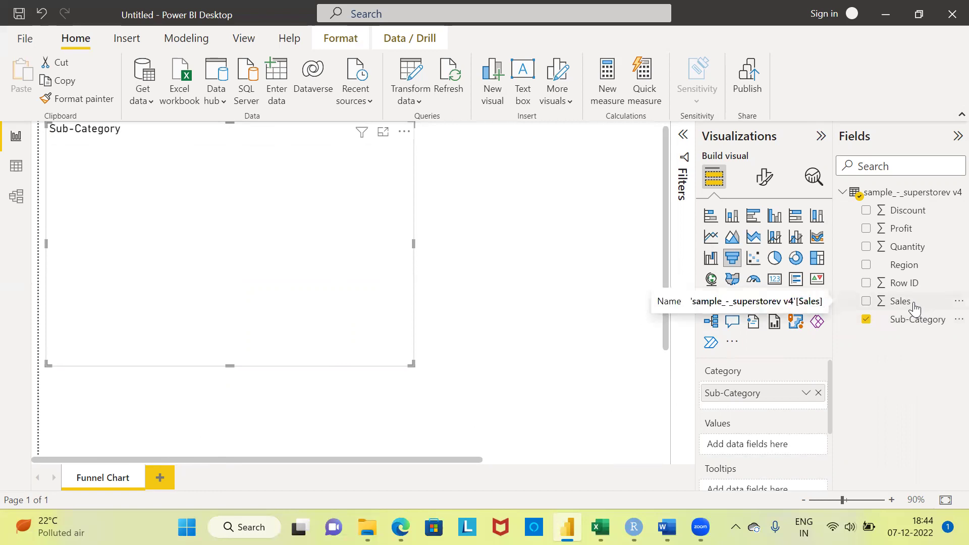
pyautogui.moveTo(914, 307); pyautogui.dragTo(254, 239)
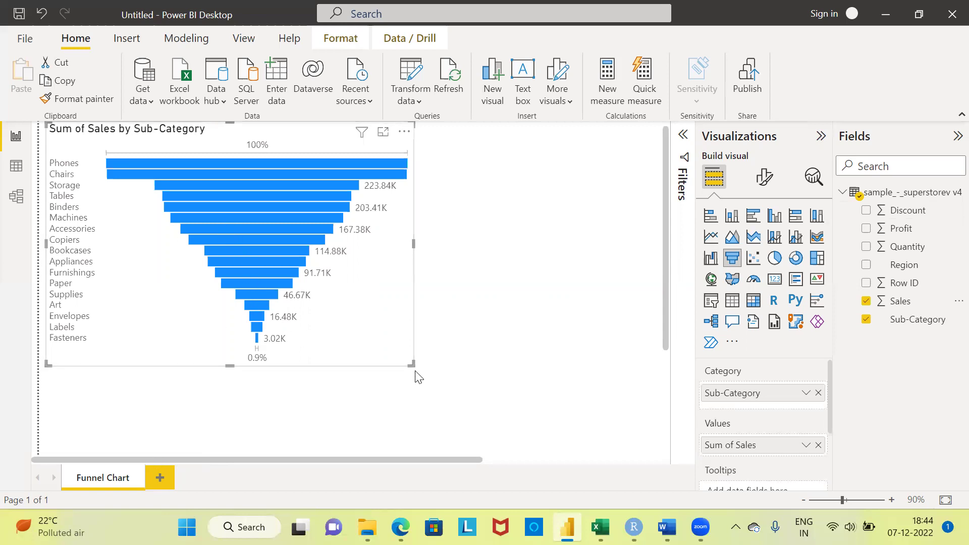
pyautogui.moveTo(412, 362); pyautogui.dragTo(564, 401)
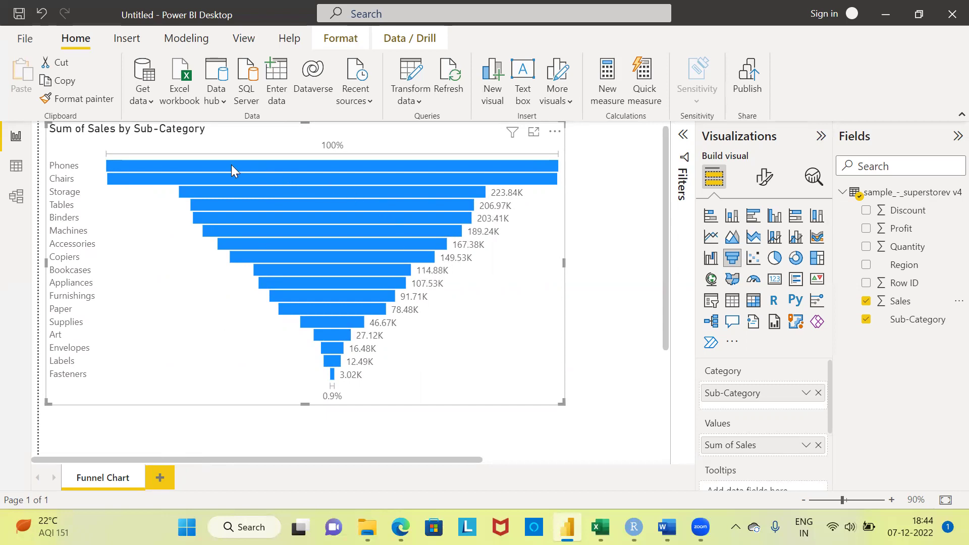
pyautogui.moveTo(275, 166)
pyautogui.moveTo(224, 162)
pyautogui.moveTo(116, 166)
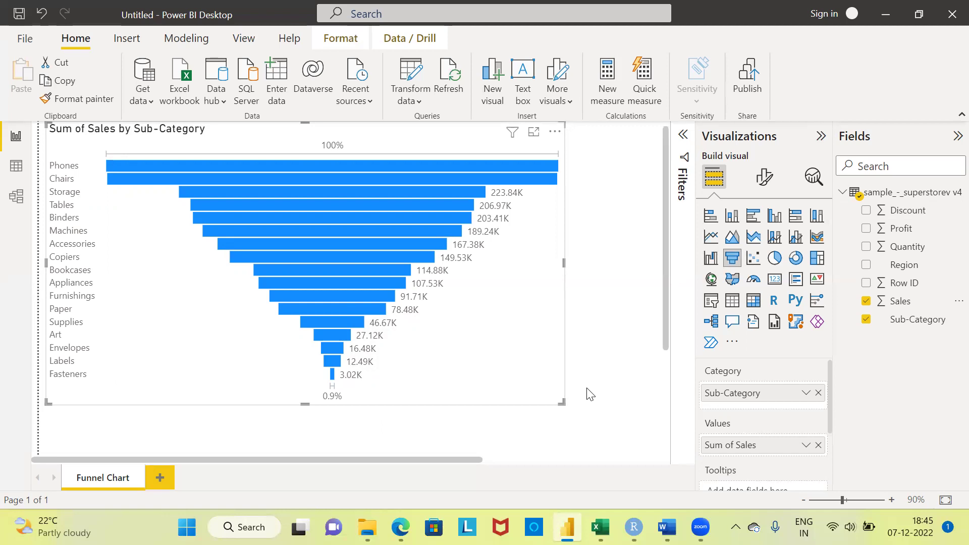
# Step: Change the funnel chart's title text to "Total Sales by Sub-Category"
pyautogui.click(763, 190)
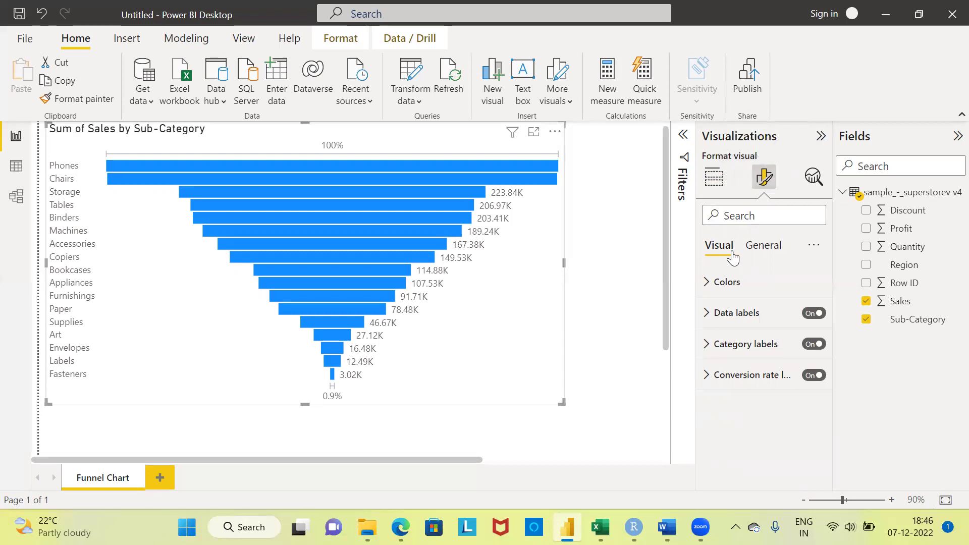
pyautogui.click(770, 255)
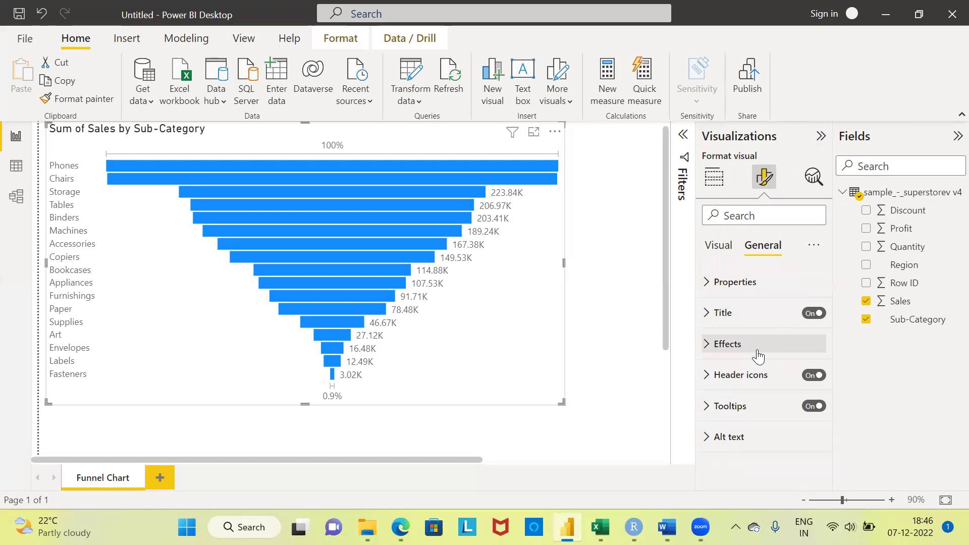
pyautogui.click(708, 322)
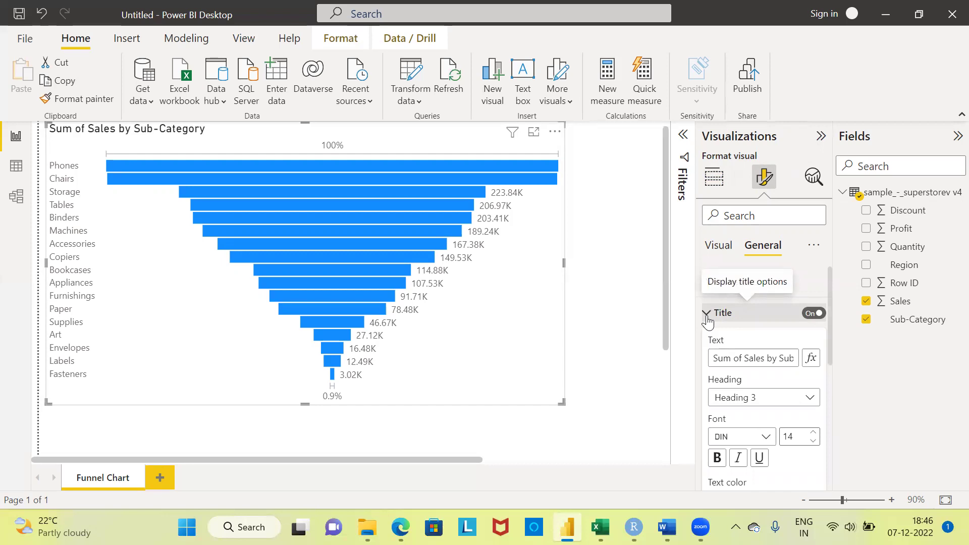
pyautogui.click(746, 358)
pyautogui.press('BackSpace')
pyautogui.press('BackSpace')
pyautogui.press('BackSpace')
pyautogui.press('BackSpace')
pyautogui.press('BackSpace')
pyautogui.press('BackSpace')
pyautogui.press('BackSpace')
pyautogui.write('Total')
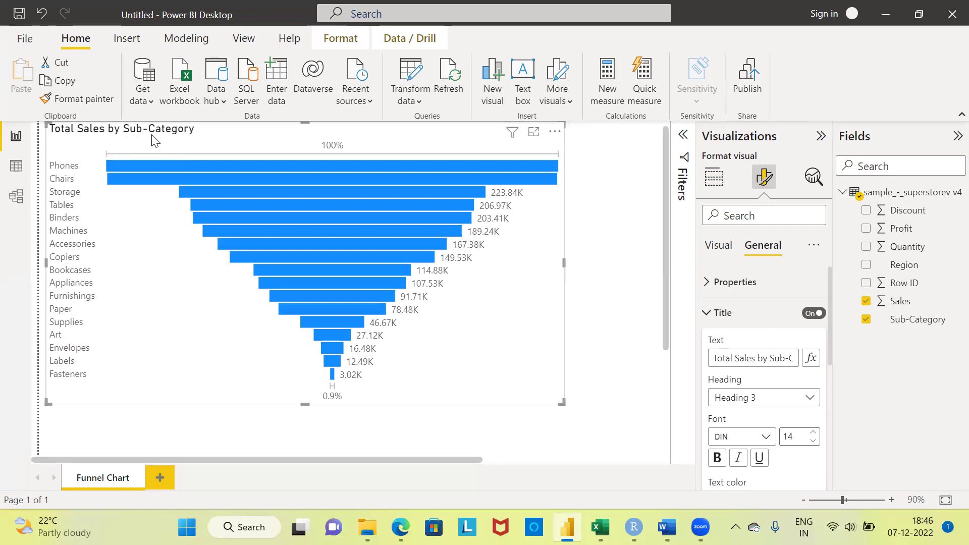
# Step: Increase the chart title's font size to 19
pyautogui.click(813, 433)
pyautogui.click(813, 433)
pyautogui.click(813, 433)
pyautogui.click(813, 433)
pyautogui.click(812, 433)
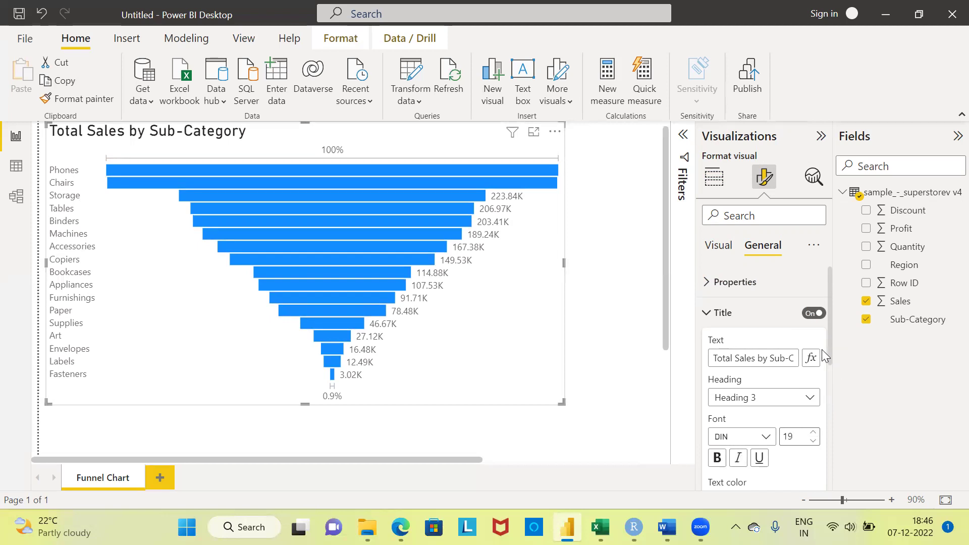
# Step: Format the chart title with a dark red background and white, horizontally centered text
pyautogui.moveTo(828, 349); pyautogui.dragTo(827, 407)
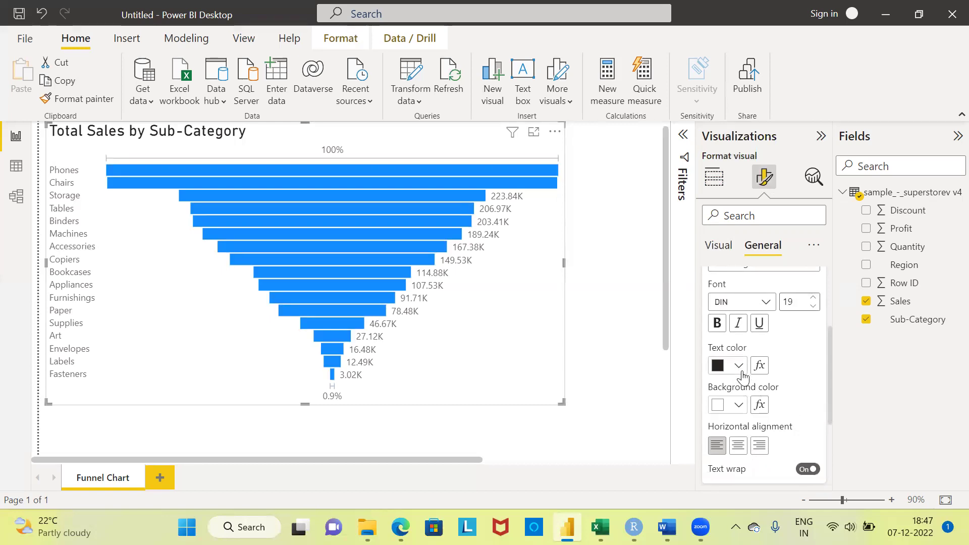
pyautogui.click(738, 405)
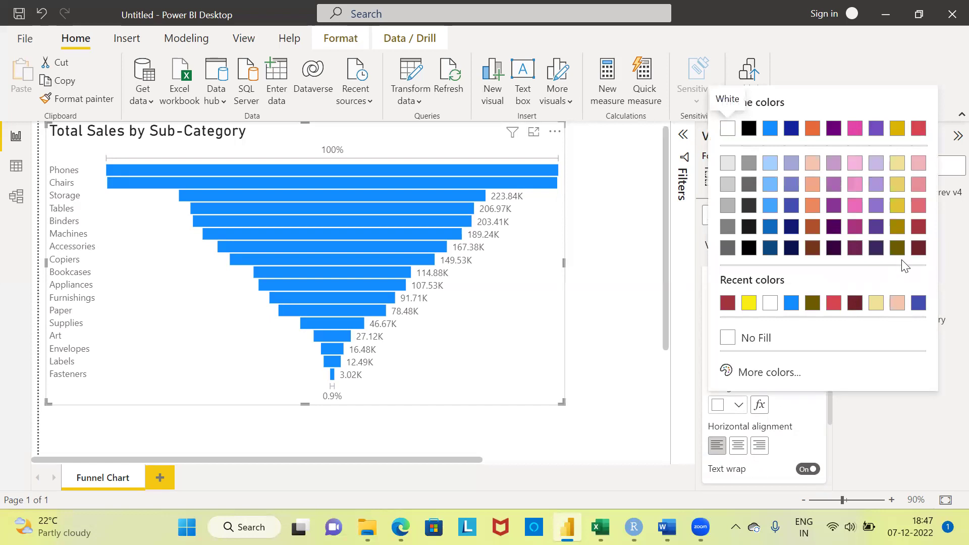
pyautogui.click(918, 228)
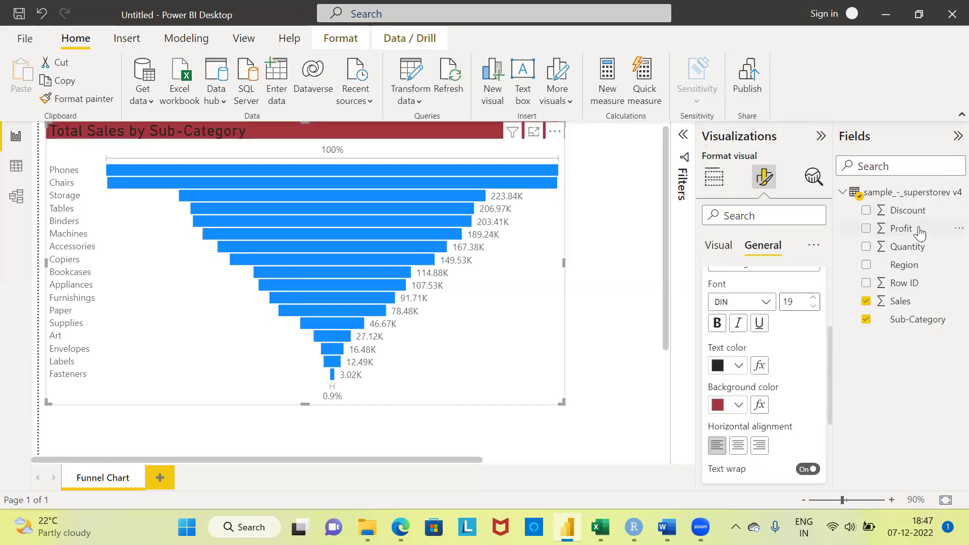
pyautogui.click(739, 366)
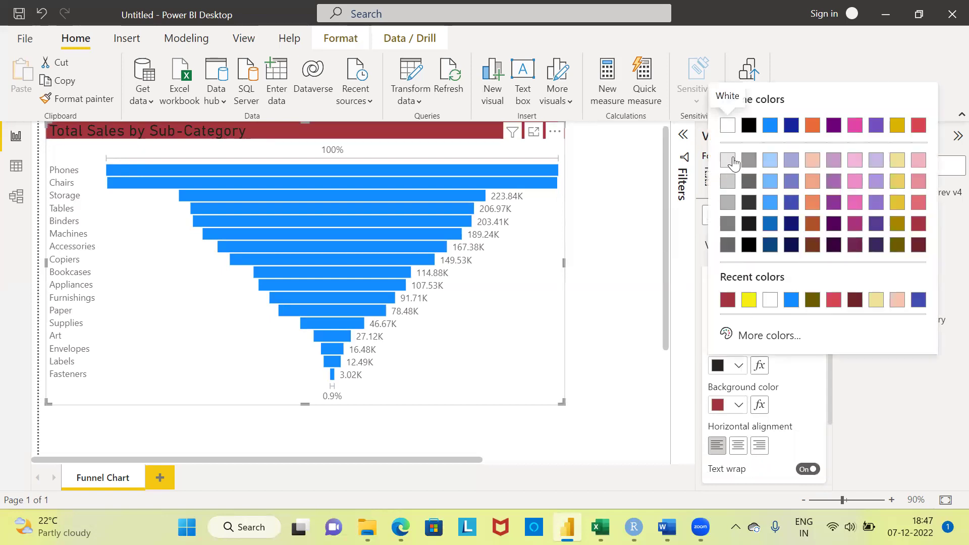
pyautogui.click(727, 125)
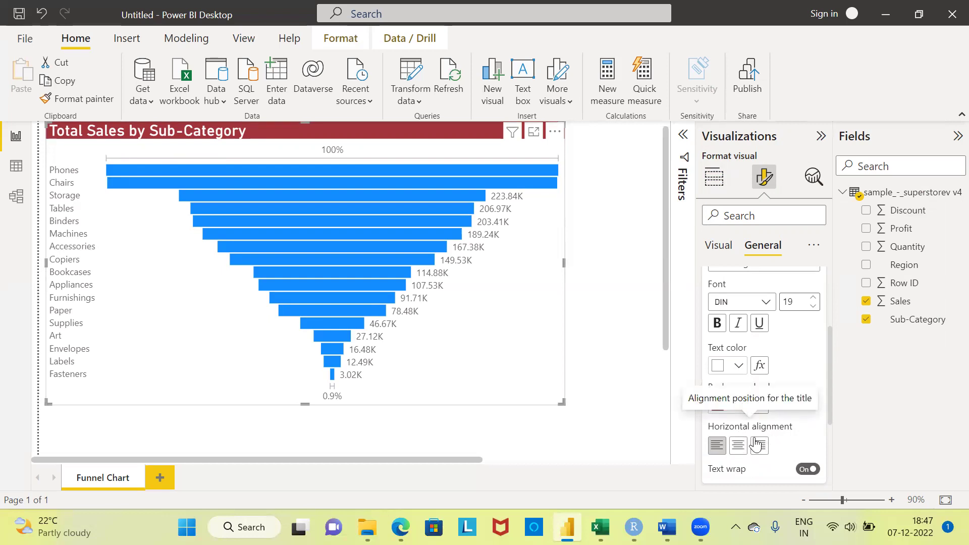
pyautogui.click(737, 448)
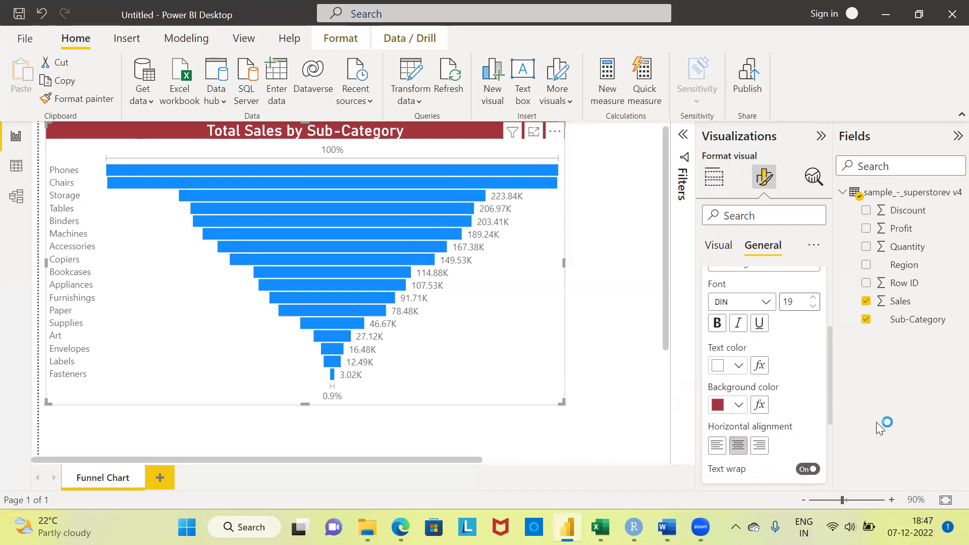
# Step: Turn on Show all in the funnel's color settings to list a separate color for each sub-category
pyautogui.click(722, 252)
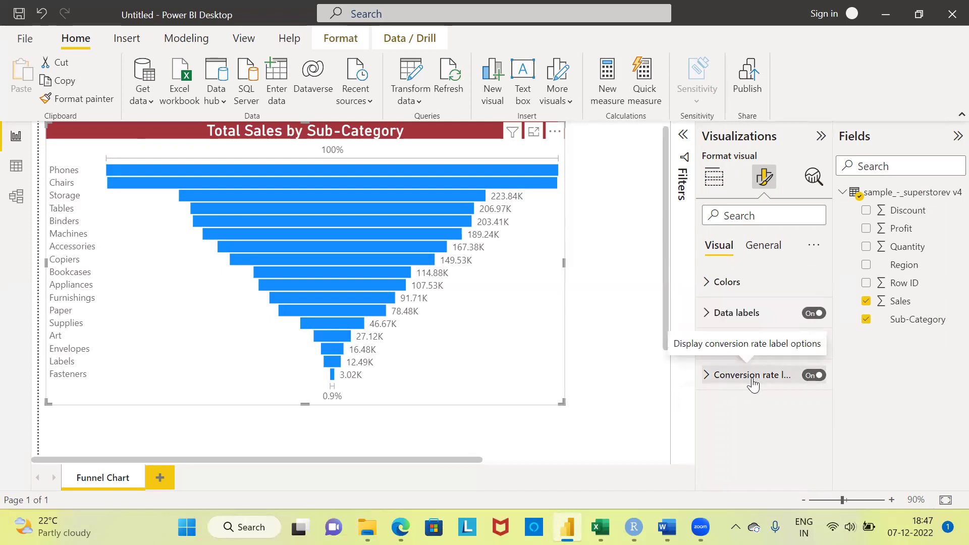
pyautogui.click(708, 286)
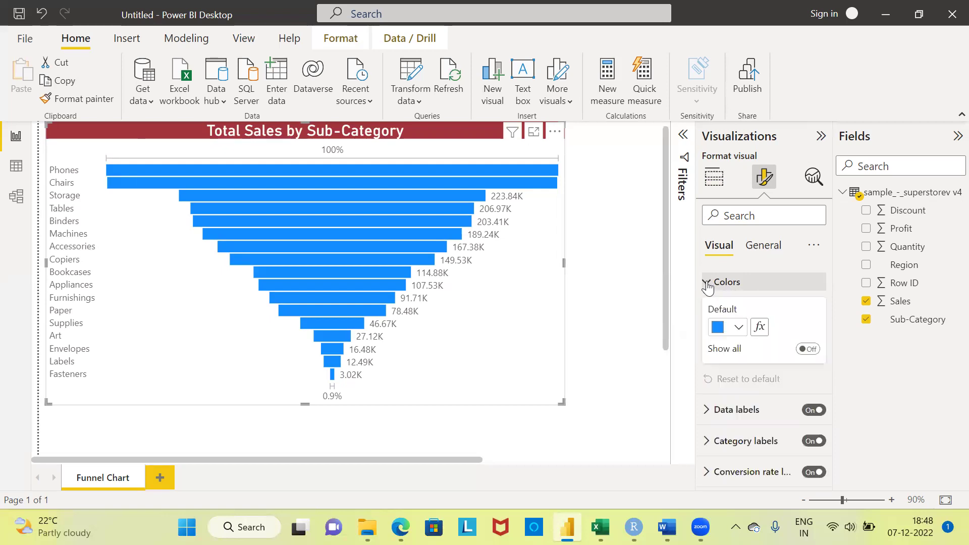
pyautogui.click(738, 330)
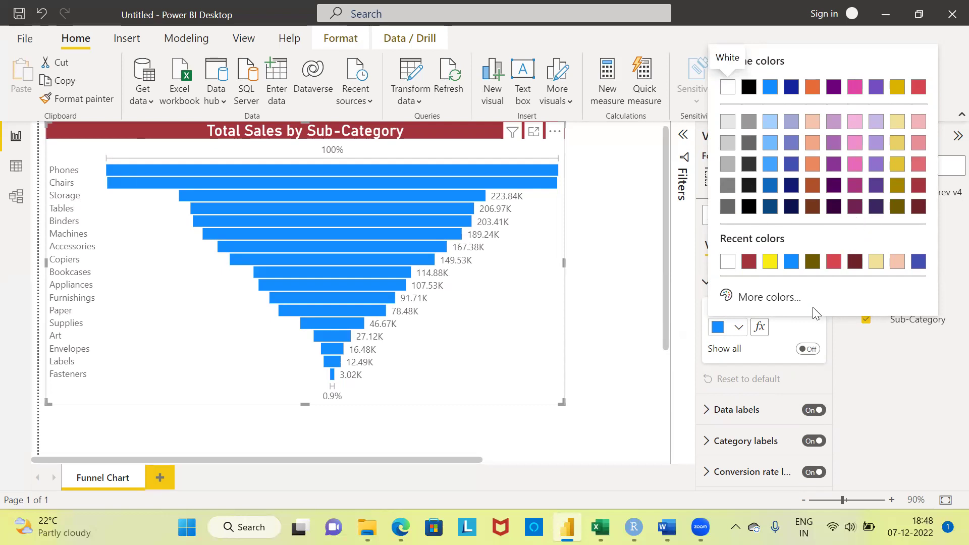
pyautogui.click(810, 330)
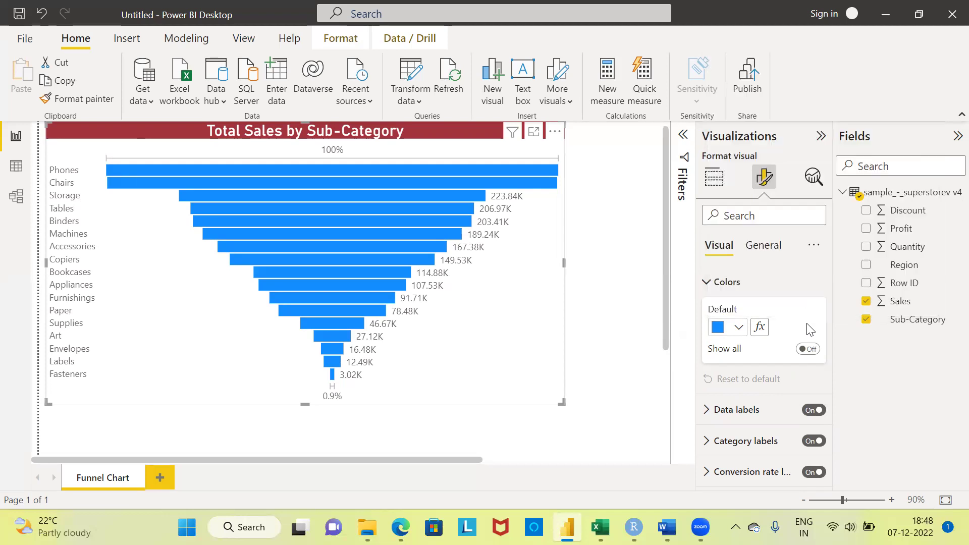
pyautogui.click(809, 349)
pyautogui.click(809, 349)
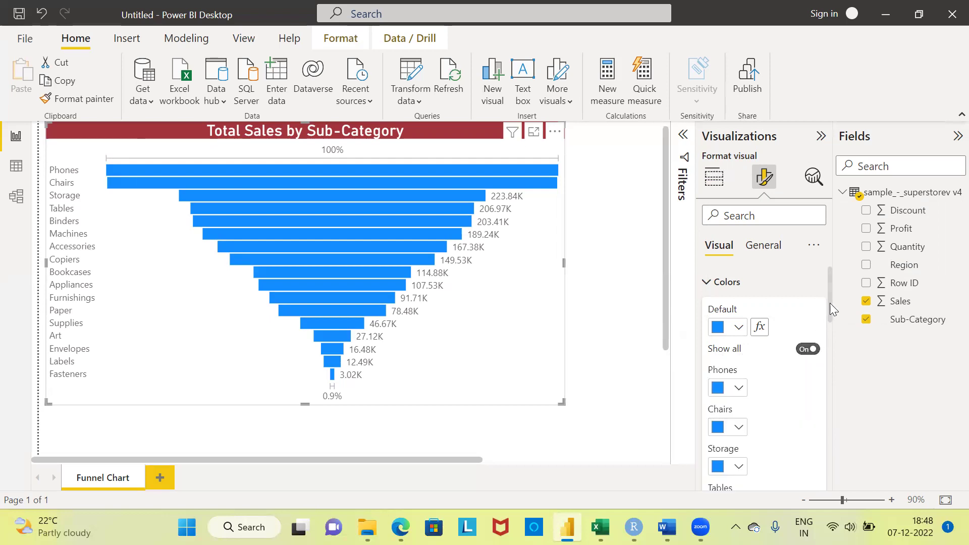
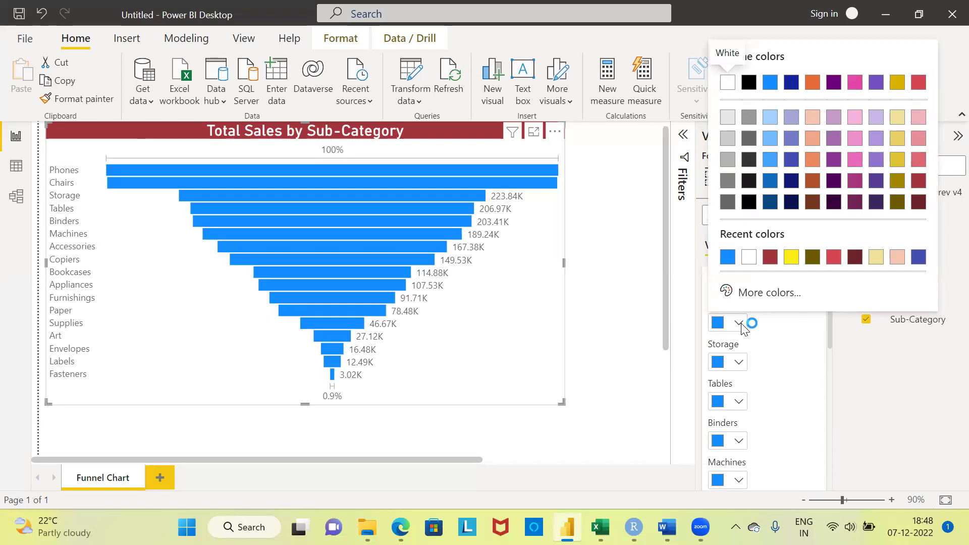
pyautogui.click(767, 337)
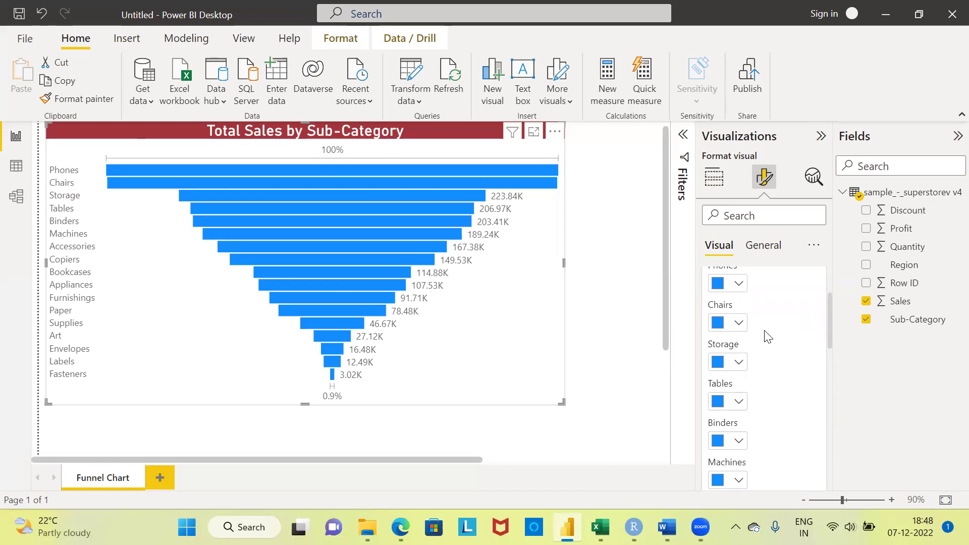
pyautogui.moveTo(826, 320); pyautogui.dragTo(826, 281)
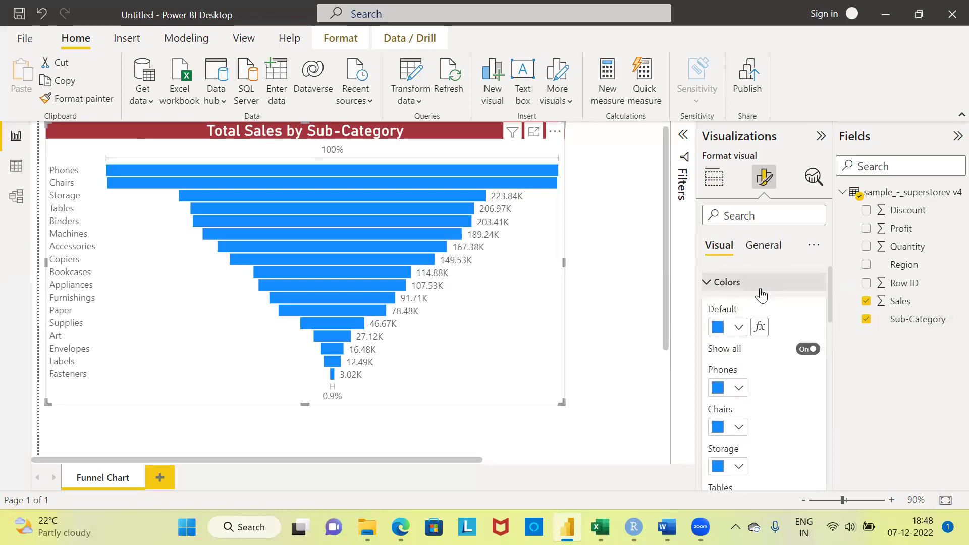
pyautogui.click(708, 284)
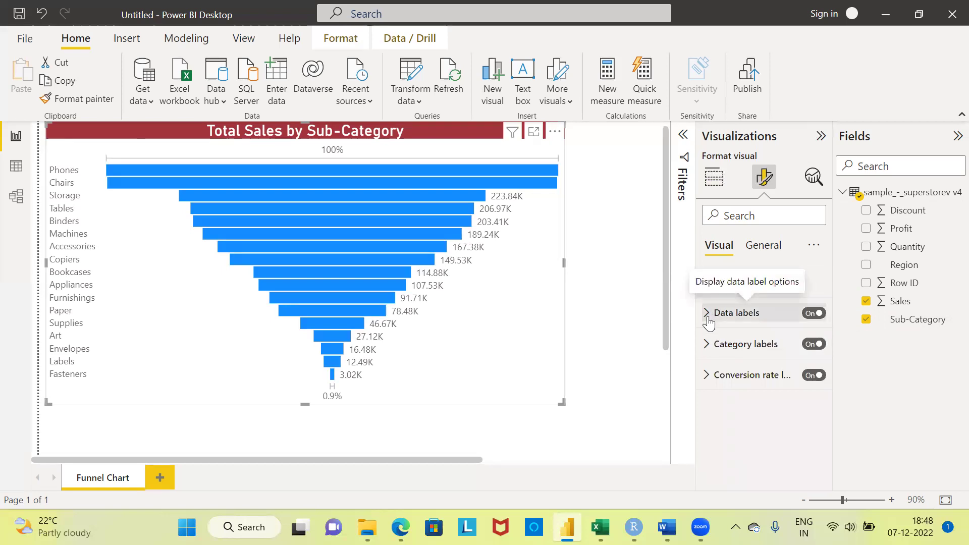
# Step: Review the data labels' position and content options, keeping the position at Inside center
pyautogui.click(709, 313)
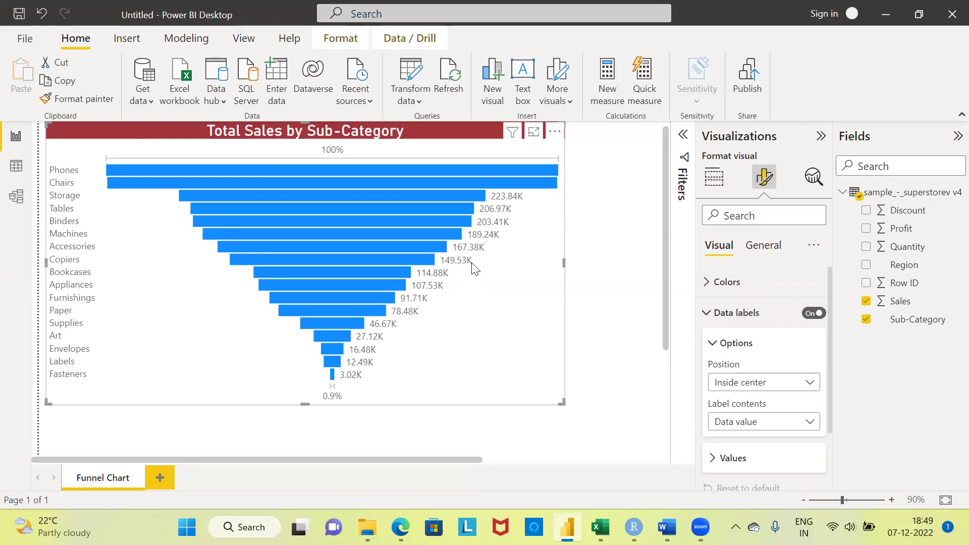
pyautogui.click(810, 388)
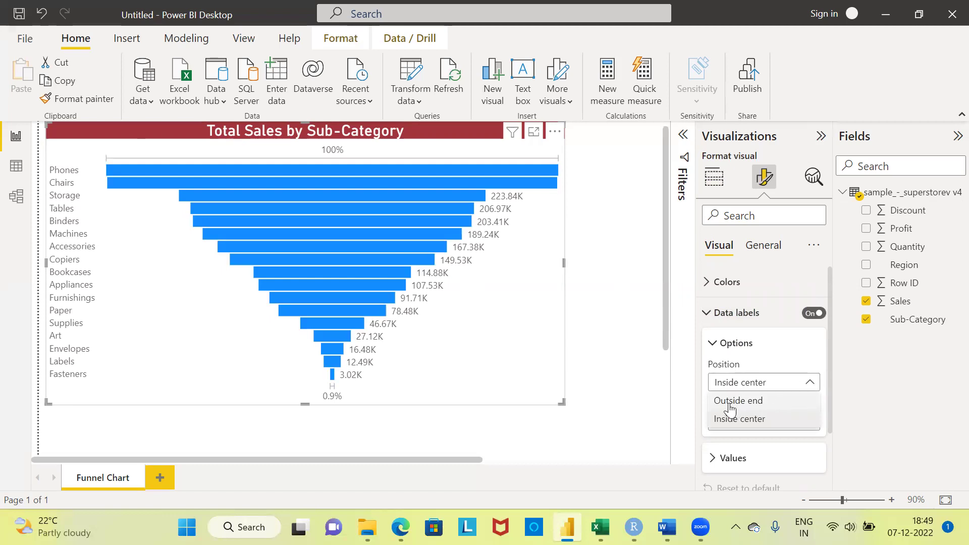
pyautogui.click(769, 423)
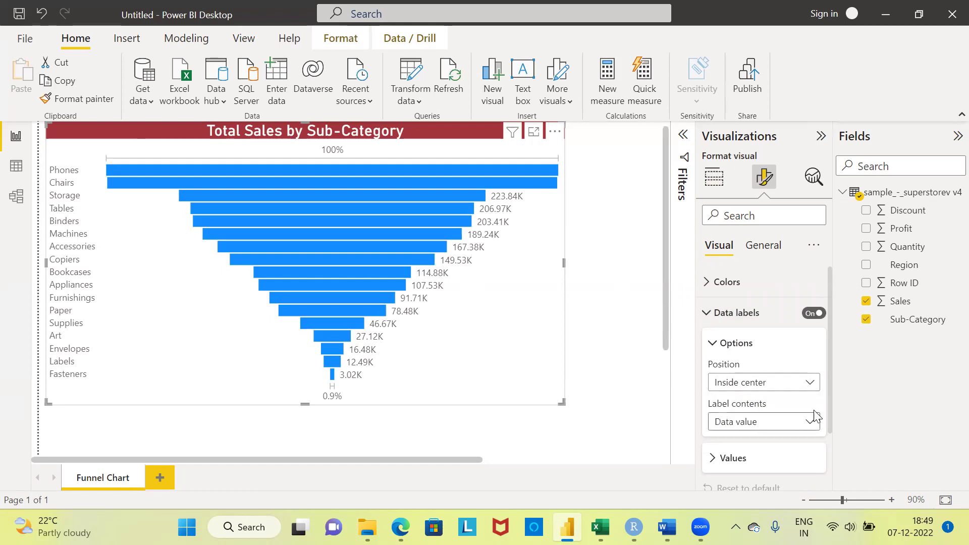
pyautogui.moveTo(833, 398); pyautogui.dragTo(827, 449)
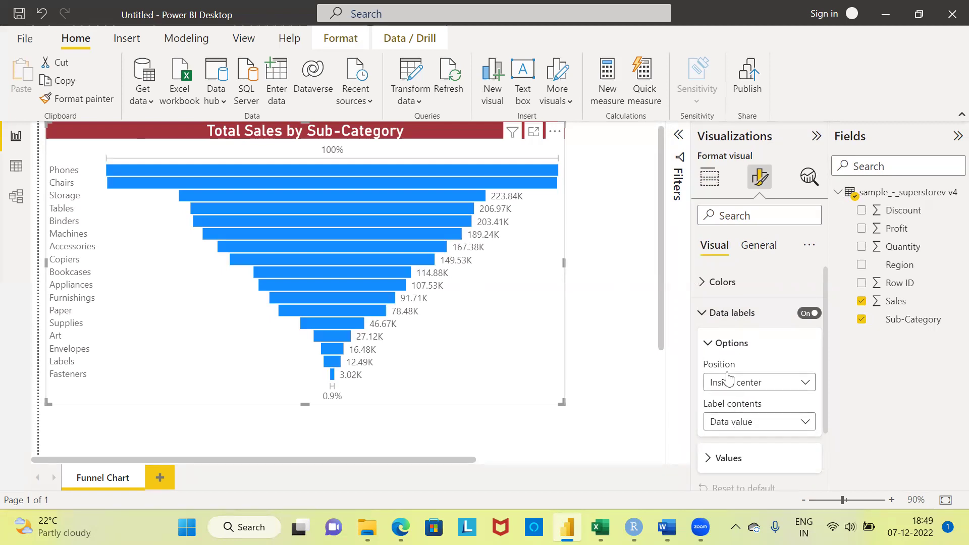
pyautogui.click(709, 345)
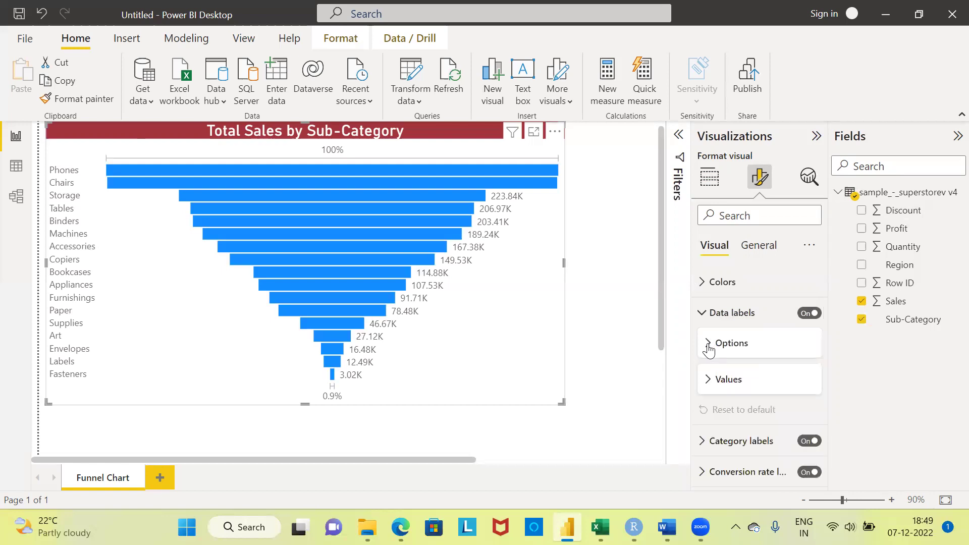
# Step: Set the color of the funnel's data label values to white
pyautogui.click(707, 382)
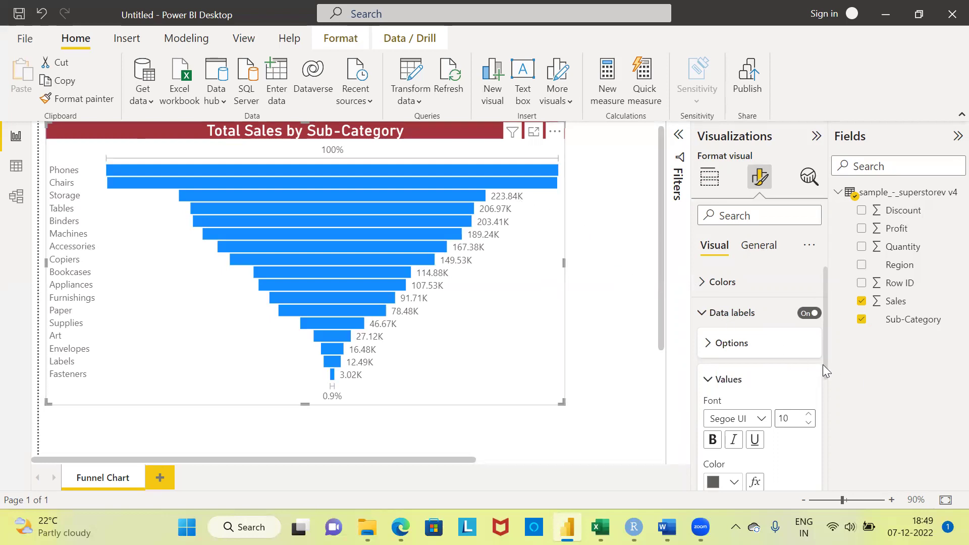
pyautogui.moveTo(822, 366); pyautogui.dragTo(825, 420)
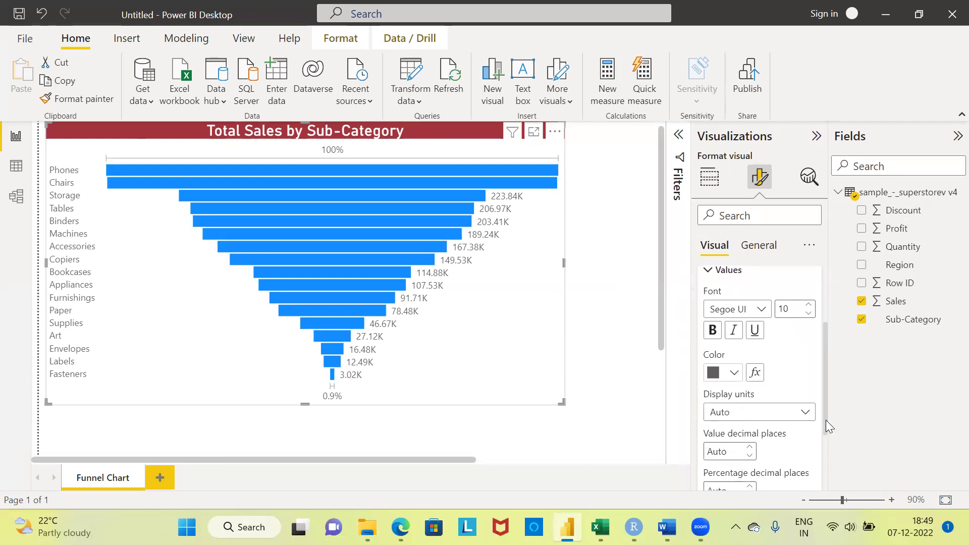
pyautogui.click(735, 376)
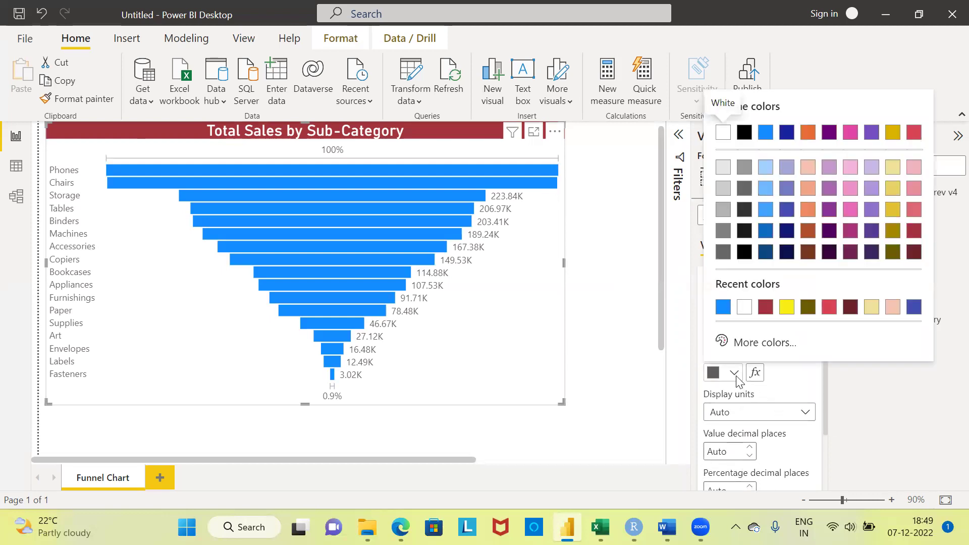
pyautogui.click(723, 135)
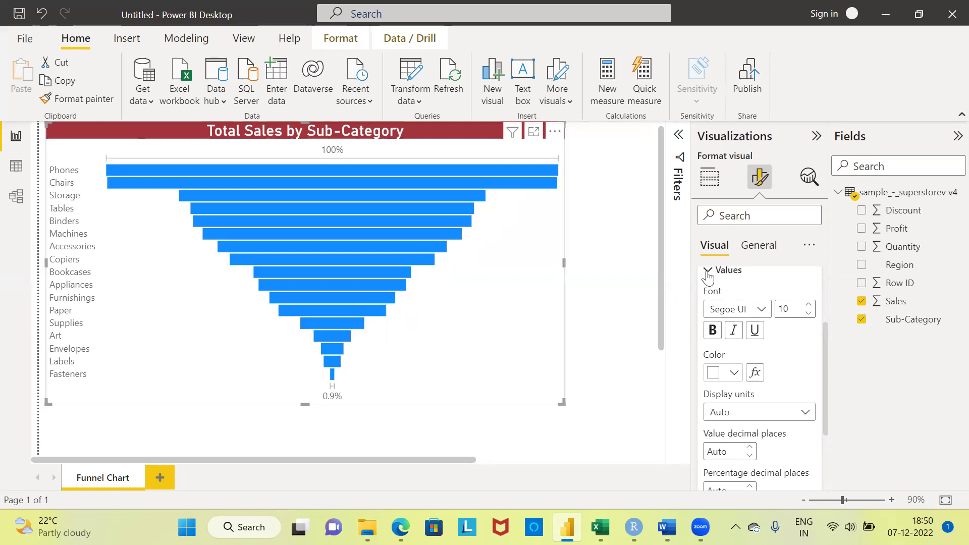
pyautogui.moveTo(824, 352); pyautogui.dragTo(825, 304)
pyautogui.click(710, 367)
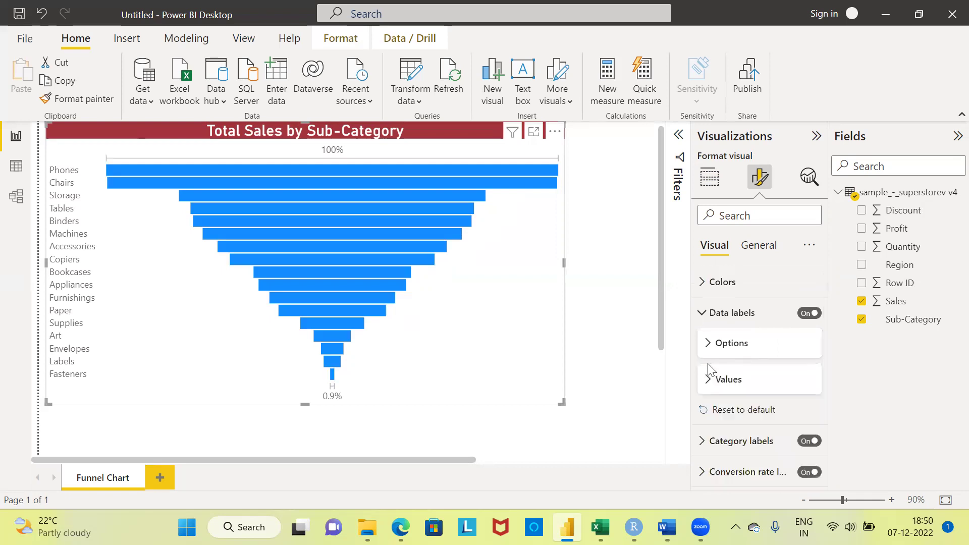
pyautogui.click(705, 313)
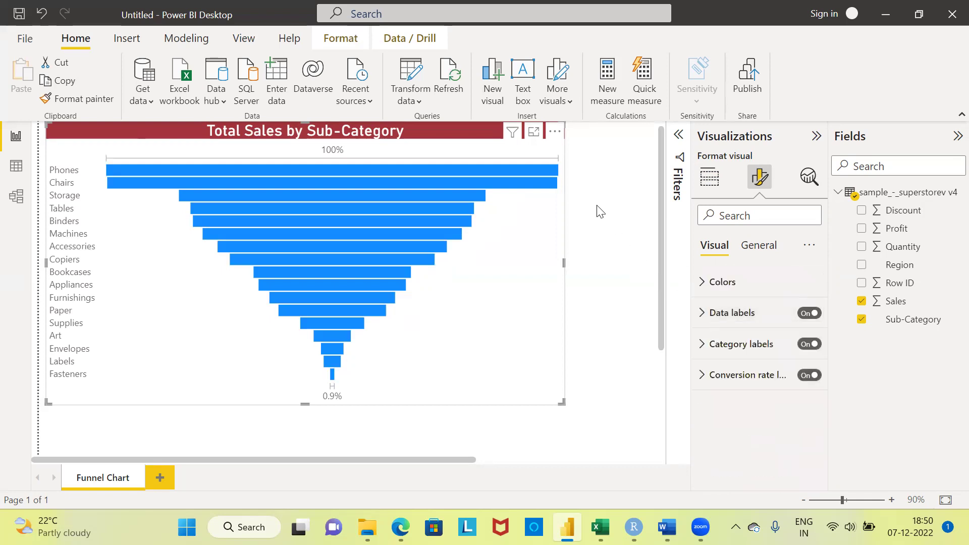
# Step: Examine the funnel's bars and labels in focus mode with the Visualizations and Fields panes collapsed, and return to the report
pyautogui.click(534, 133)
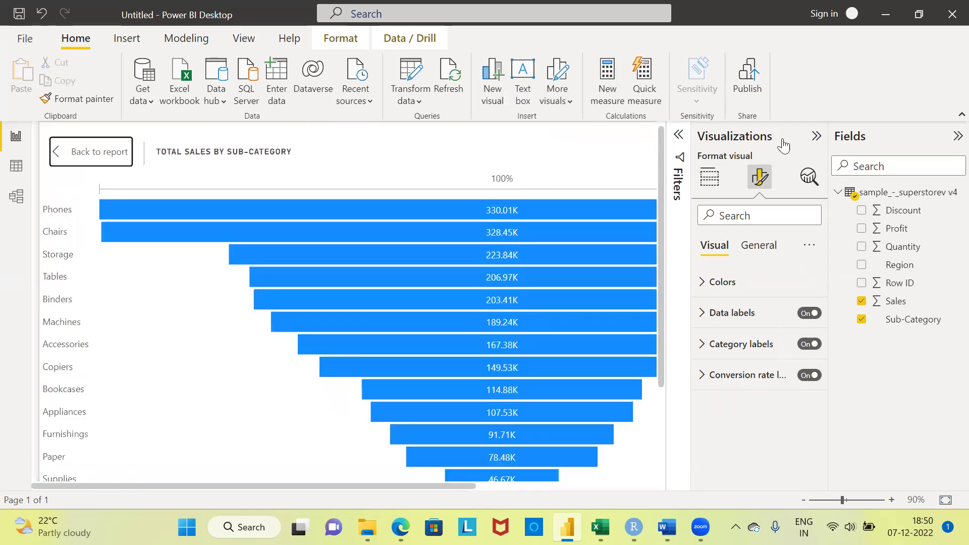
pyautogui.click(815, 137)
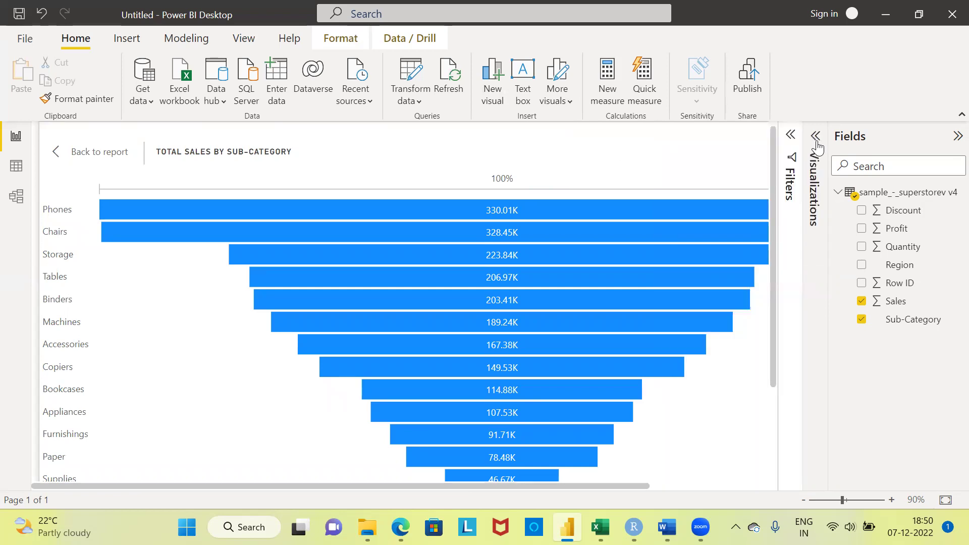
pyautogui.click(955, 136)
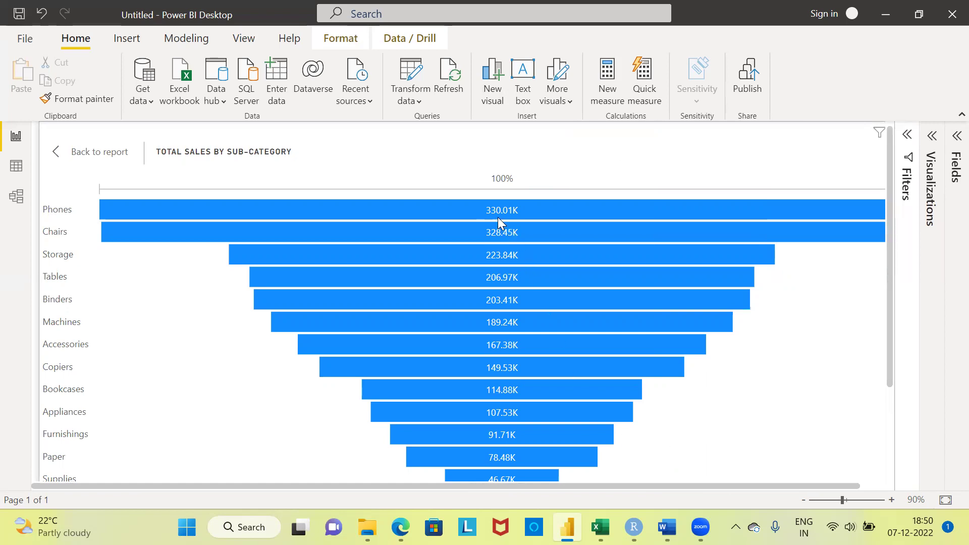
pyautogui.moveTo(518, 211)
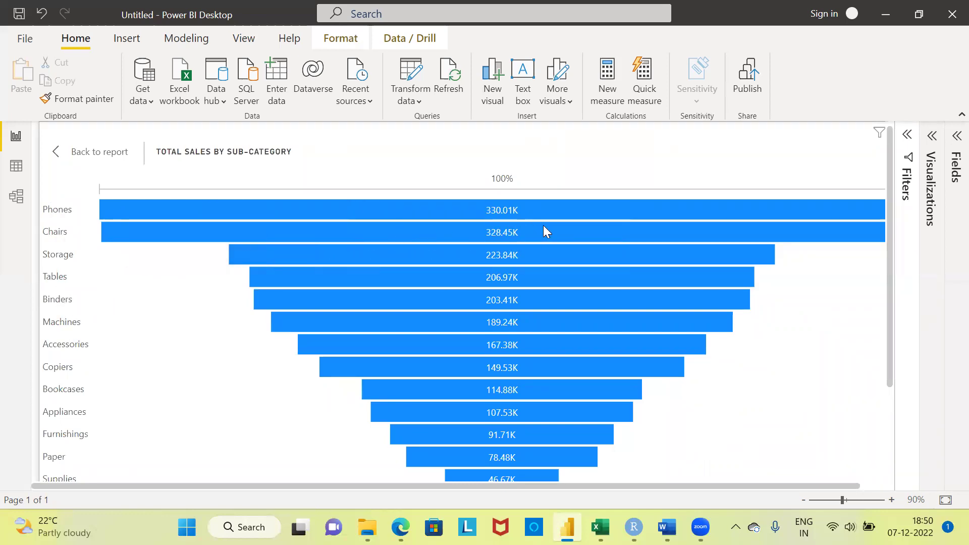
pyautogui.moveTo(543, 226)
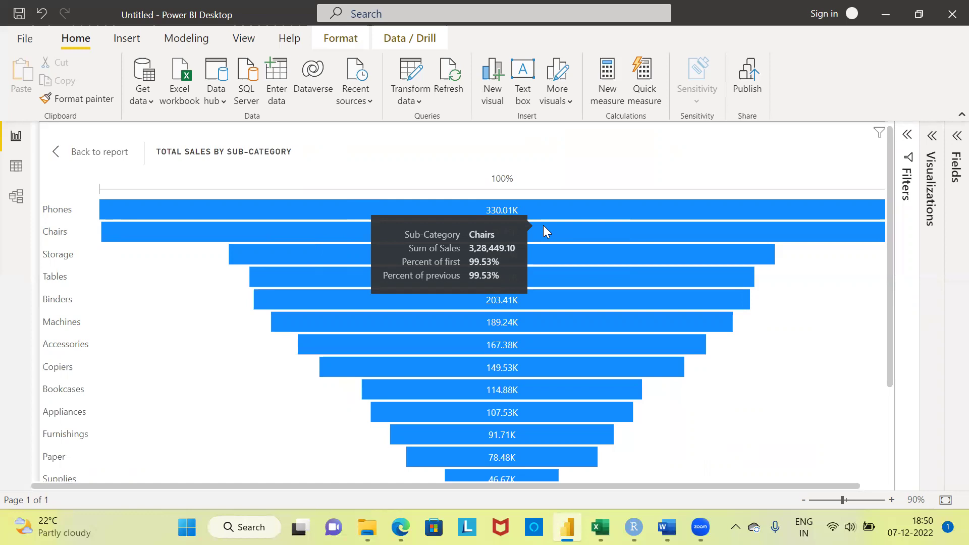
pyautogui.click(95, 159)
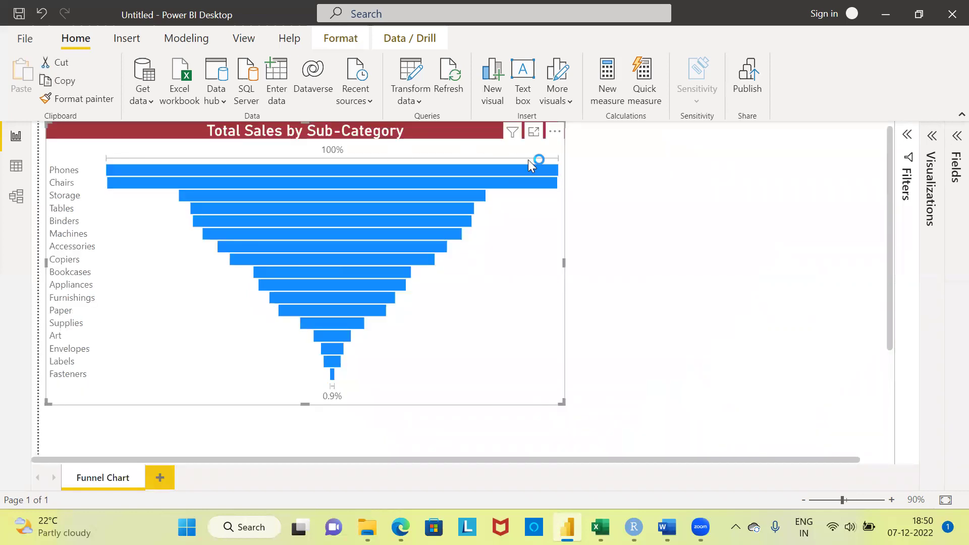
# Step: Export the funnel chart's data to the Desktop as a CSV file named Total Sales by Sub-Categoryv2, without replacing the existing file
pyautogui.moveTo(513, 136)
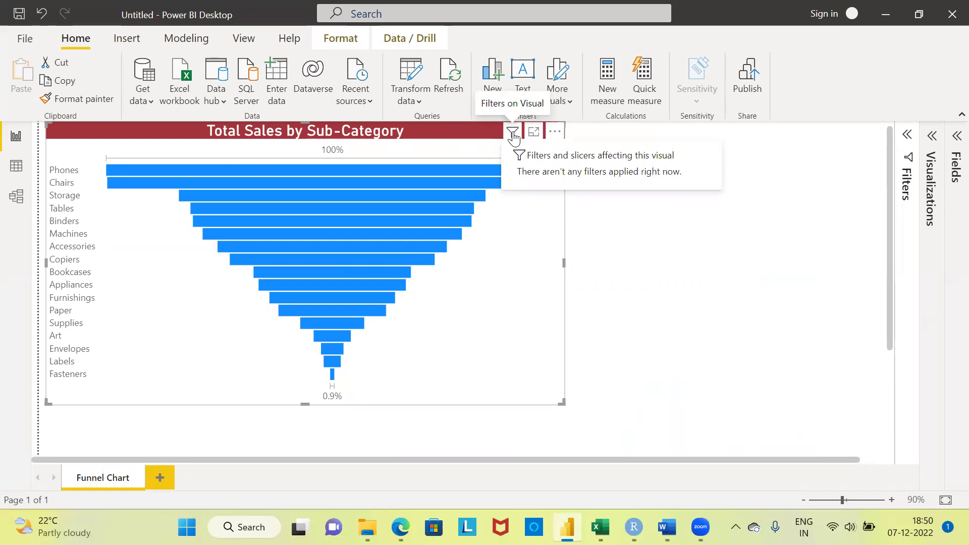
pyautogui.click(555, 133)
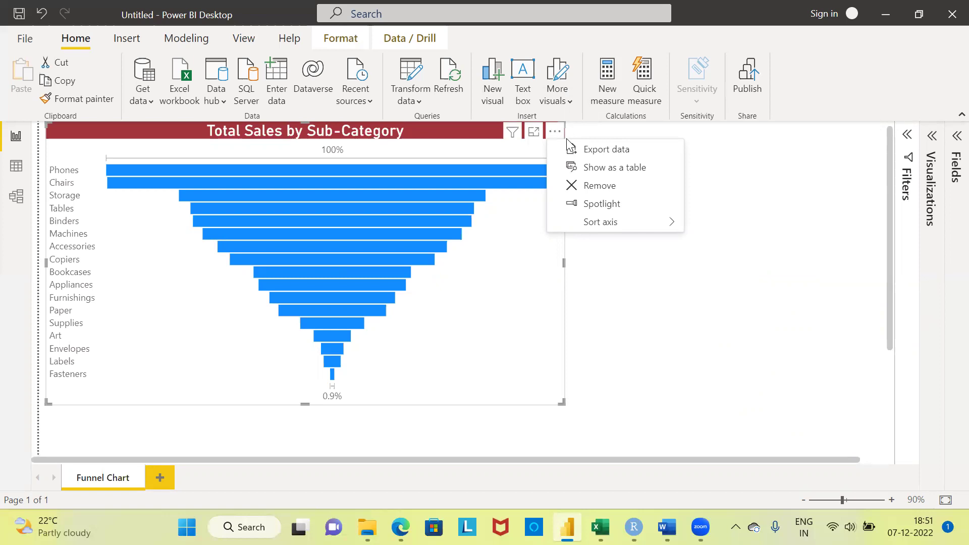
pyautogui.click(640, 154)
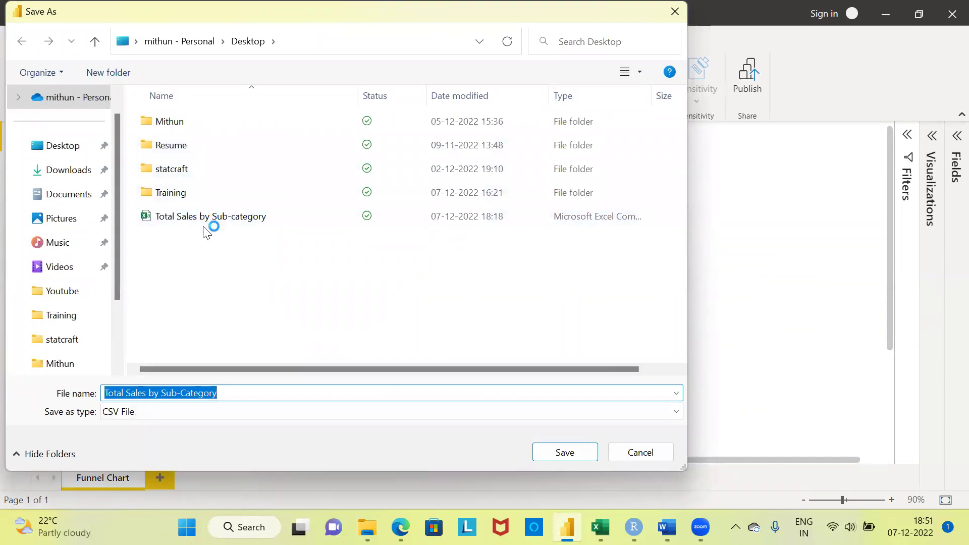
pyautogui.click(76, 150)
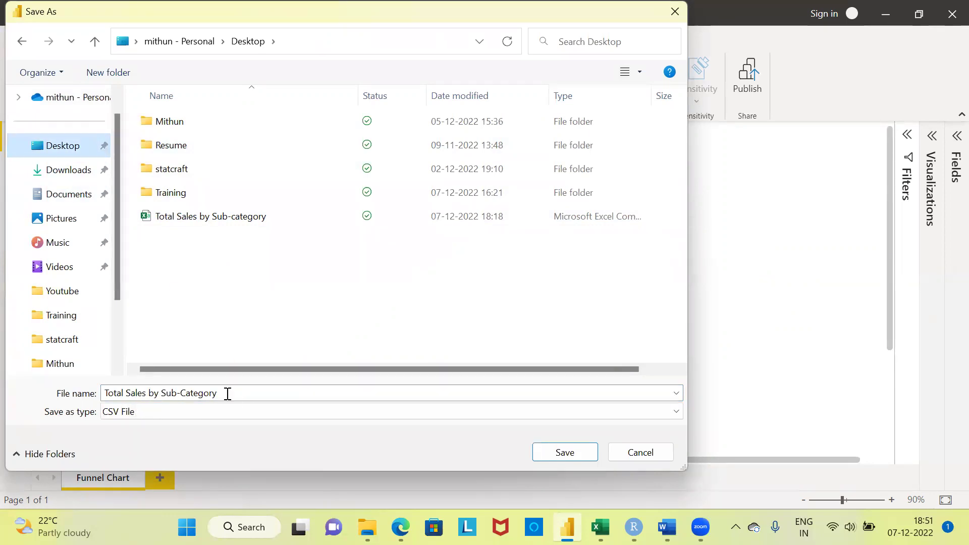
pyautogui.click(573, 454)
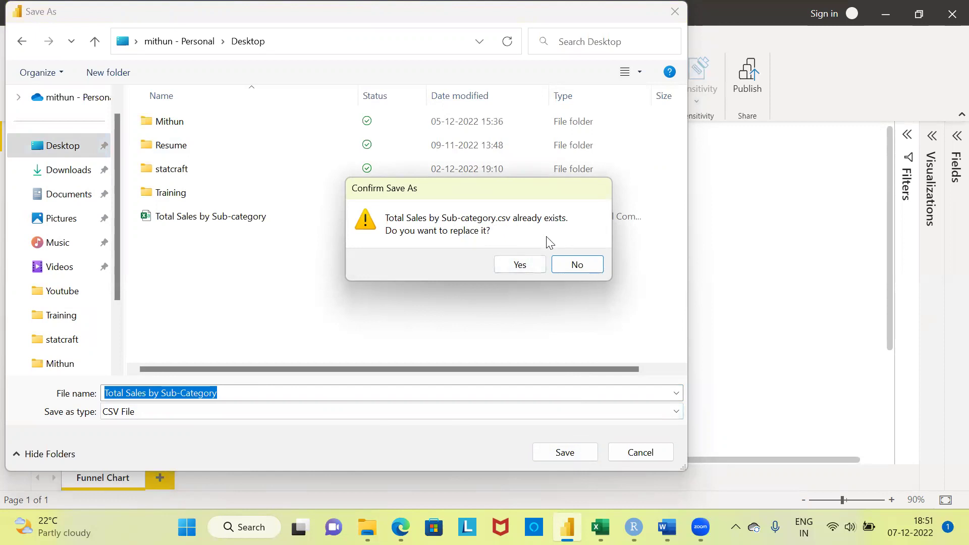
pyautogui.click(579, 266)
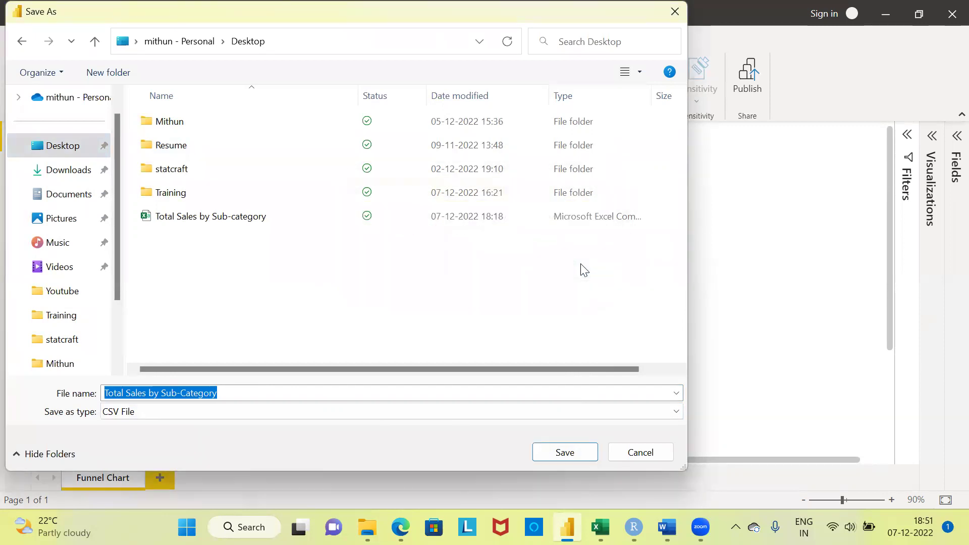
pyautogui.click(249, 394)
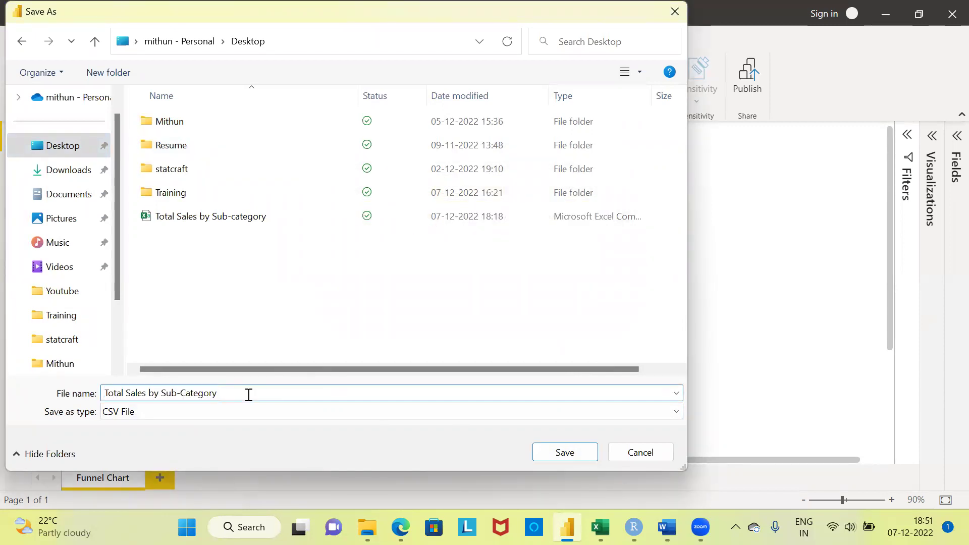
pyautogui.write('v2')
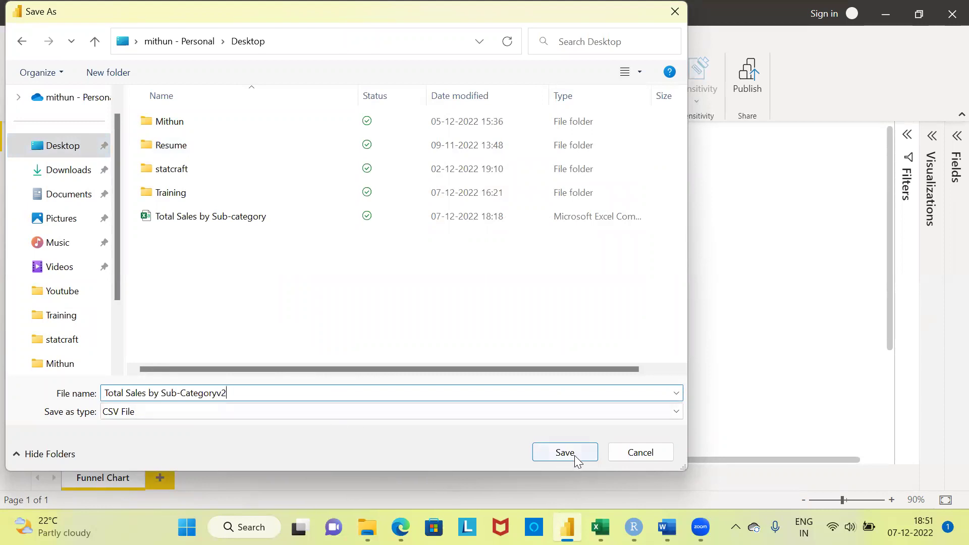
pyautogui.click(580, 452)
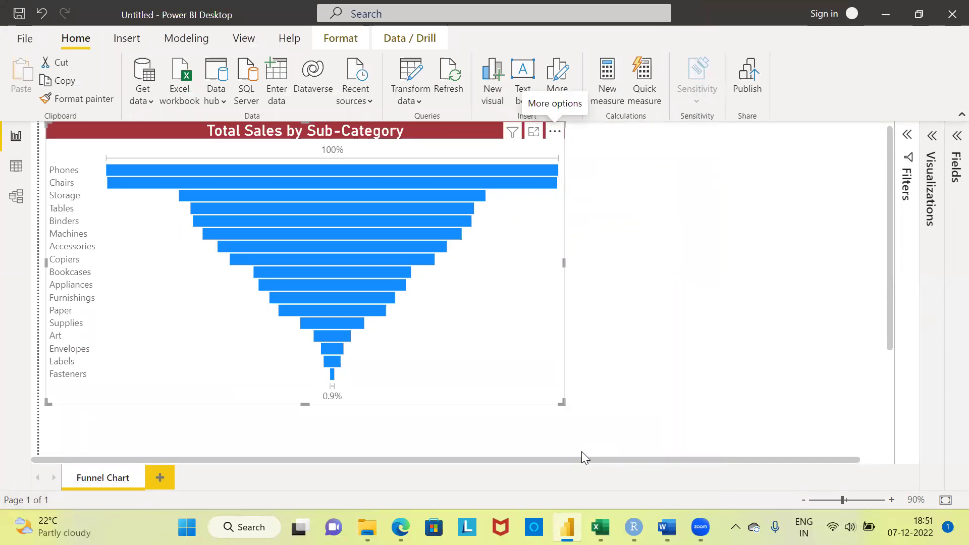
# Step: Open the Total Sales by Sub-category CSV file from the desktop in Excel and fit column A's width to its contents
pyautogui.press('super+d')
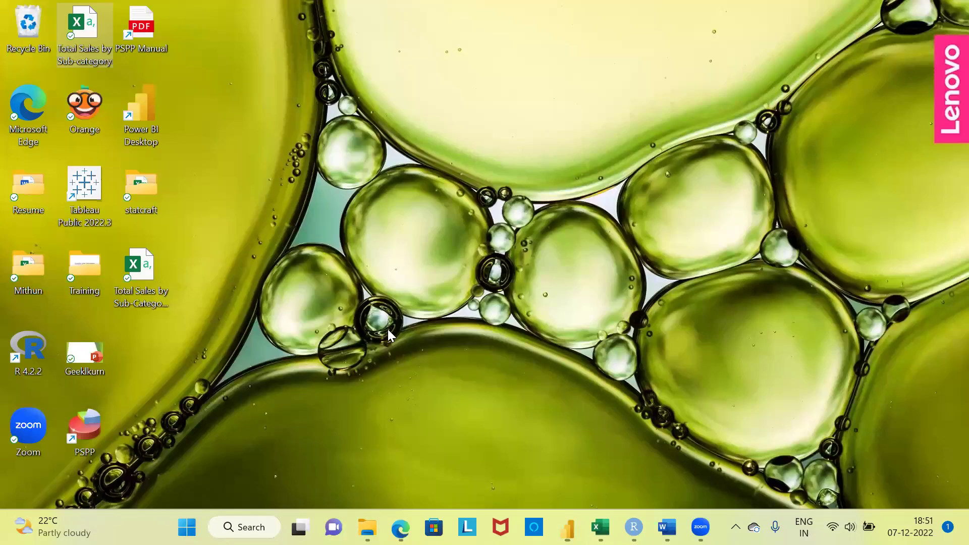
pyautogui.doubleClick(100, 71)
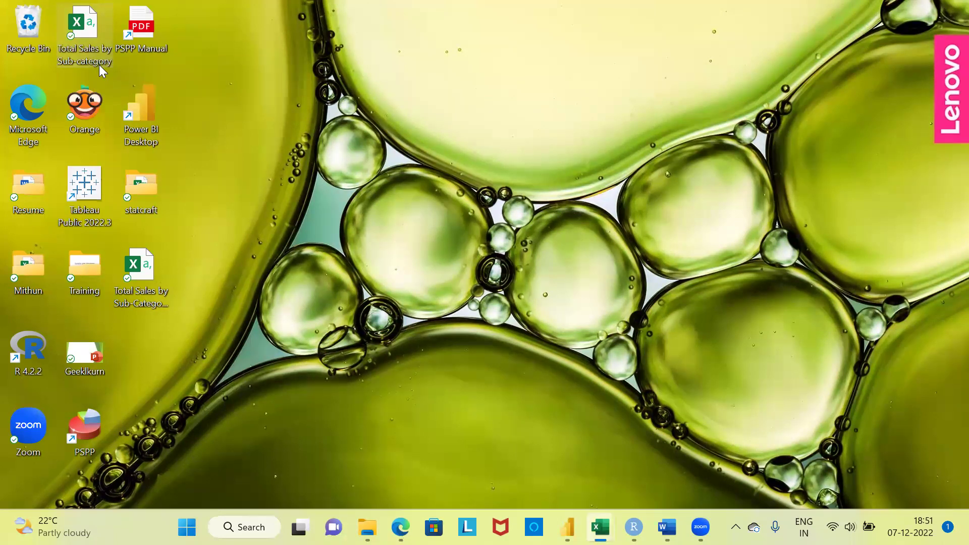
pyautogui.doubleClick(99, 64)
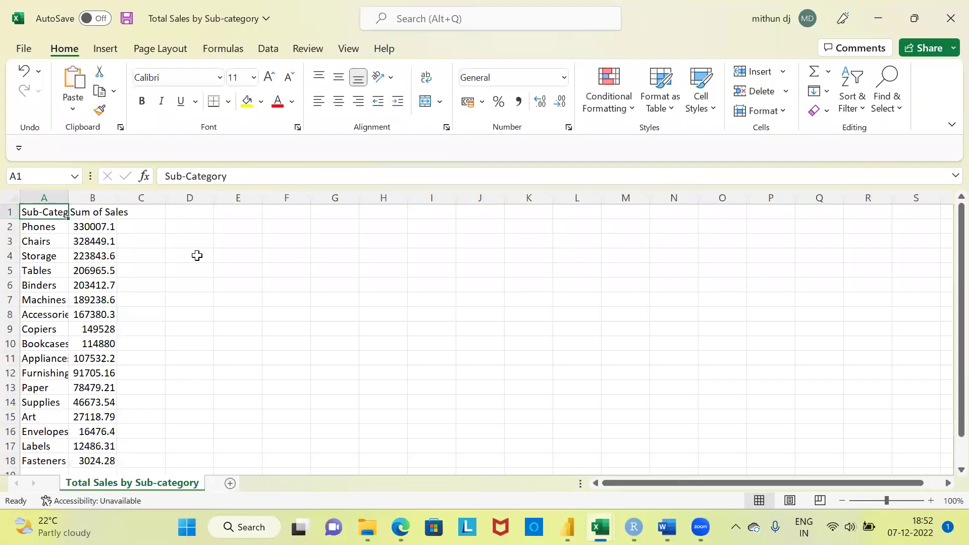
pyautogui.doubleClick(69, 195)
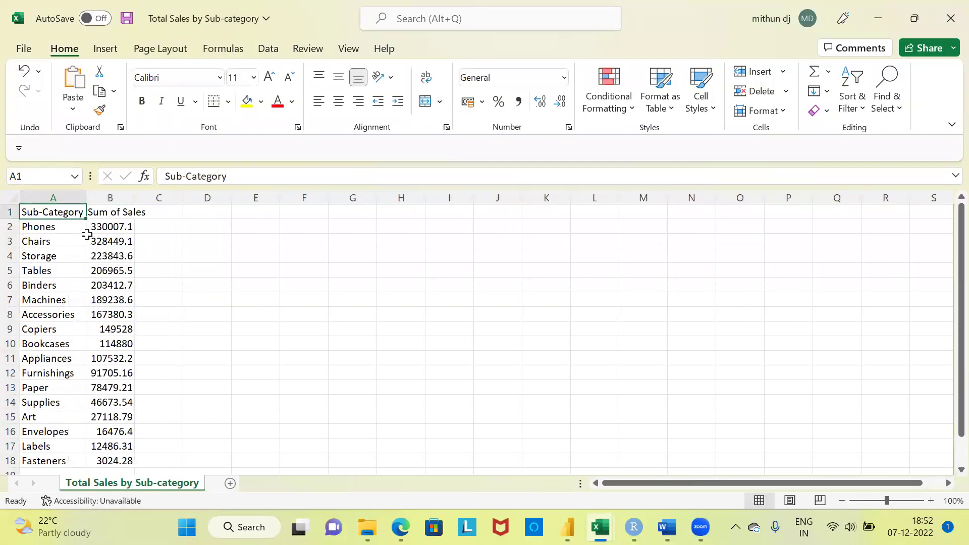
# Step: Review the Sub-Category and Sum of Sales columns in the worksheet, and return to the report in Power BI Desktop
pyautogui.moveTo(53, 212); pyautogui.dragTo(44, 430)
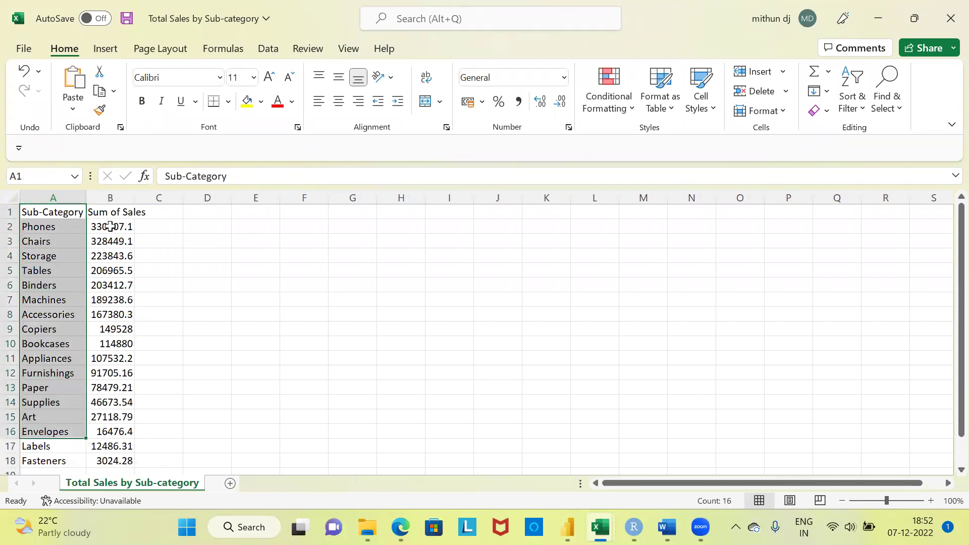
pyautogui.moveTo(110, 212); pyautogui.dragTo(116, 394)
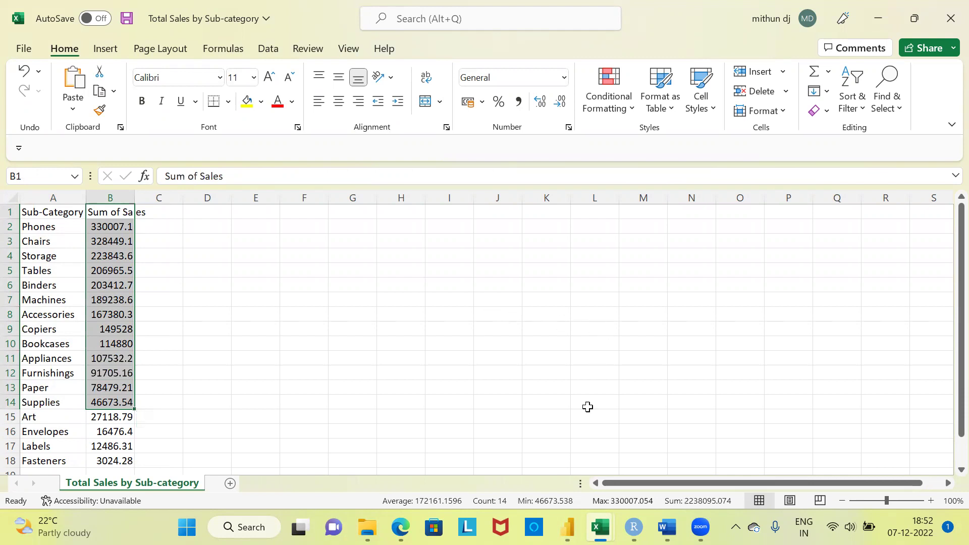
pyautogui.moveTo(567, 526)
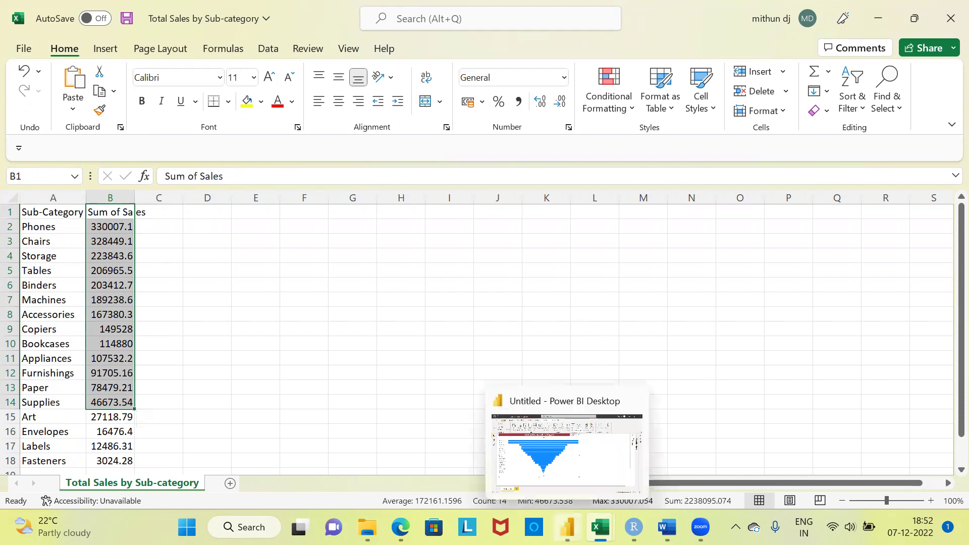
pyautogui.click(566, 480)
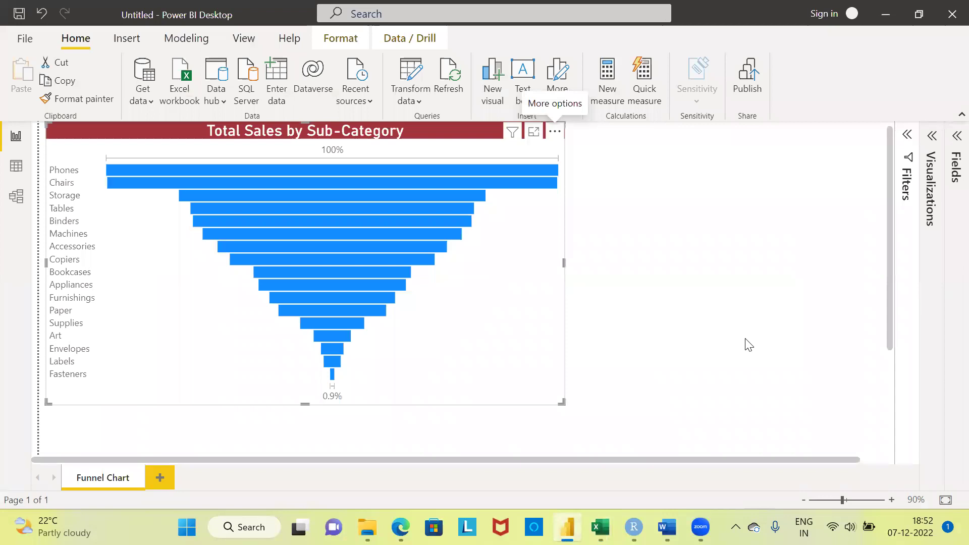